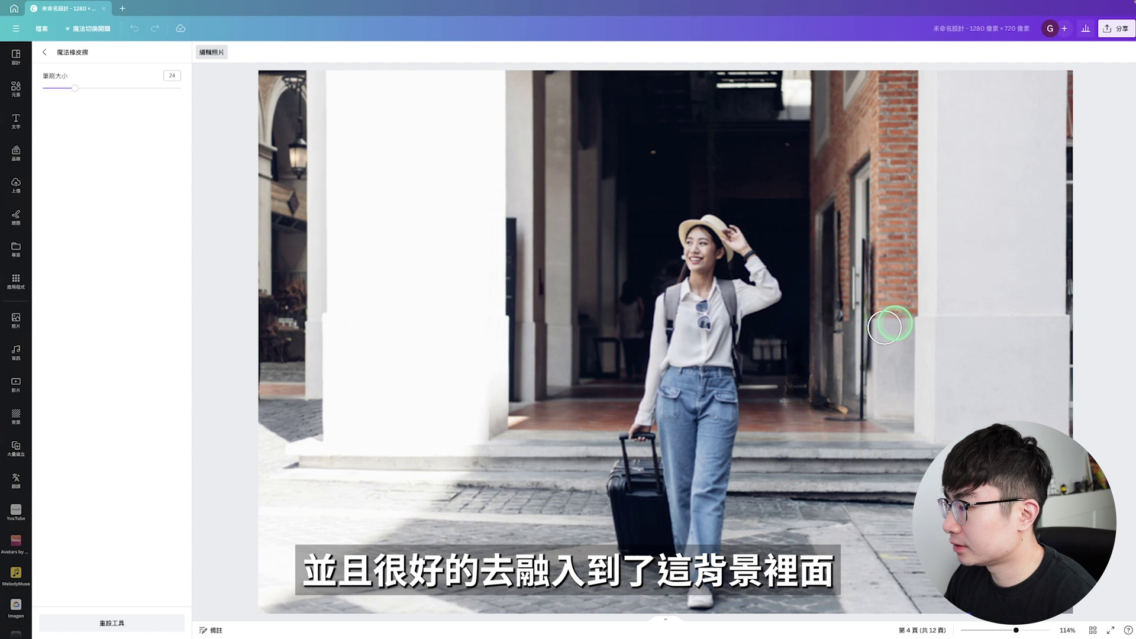
# Step: Erase the object beside the brick doorway in the page 4 photo and the airplane in the page 5 photo with Magic Eraser (魔法橡皮擦)
pyautogui.moveTo(832, 406); pyautogui.dragTo(839, 406)
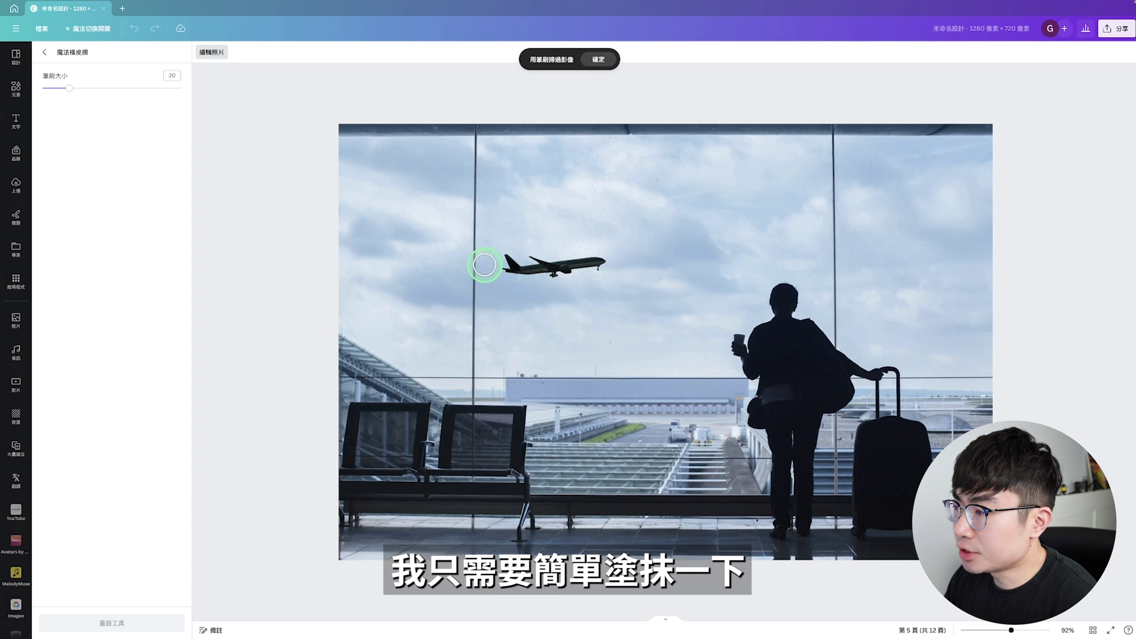
pyautogui.moveTo(484, 264)
pyautogui.mouseDown()
pyautogui.moveTo(599, 261)
pyautogui.moveTo(563, 265)
pyautogui.mouseUp()
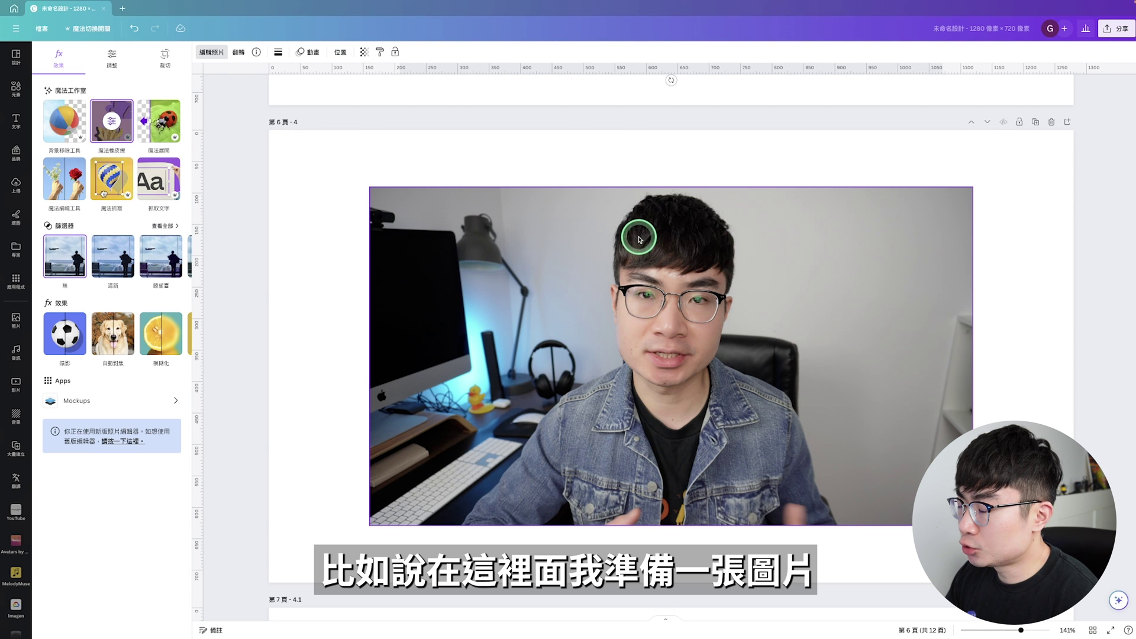
# Step: Apply the automatic adjustment (自動調整) to the portrait photo on page 6
pyautogui.click(864, 272)
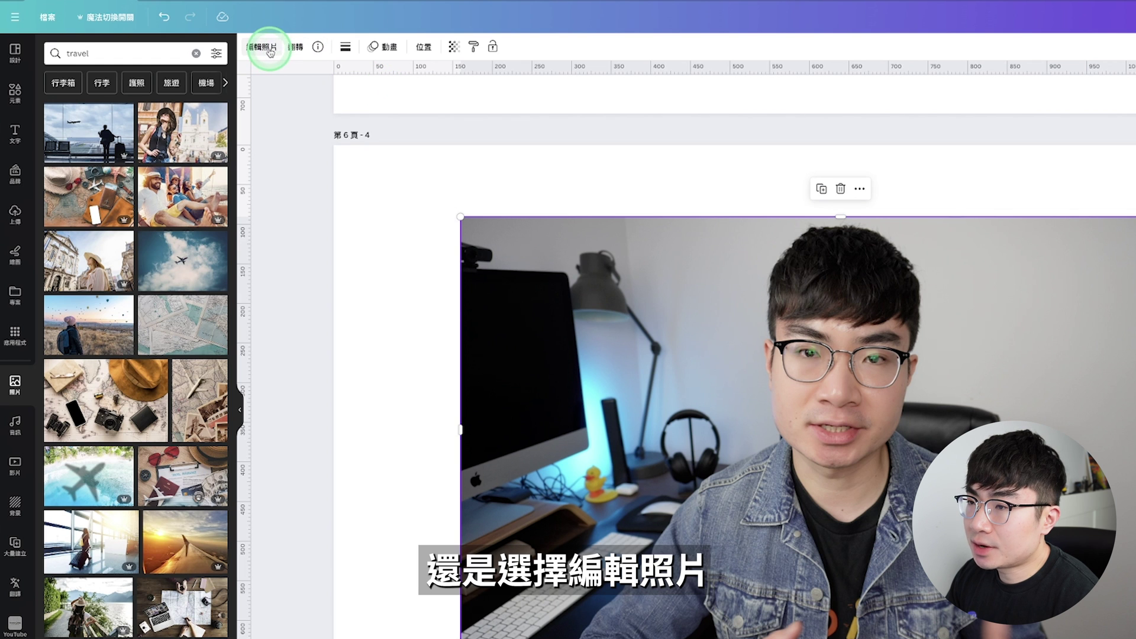
pyautogui.click(270, 52)
pyautogui.click(136, 59)
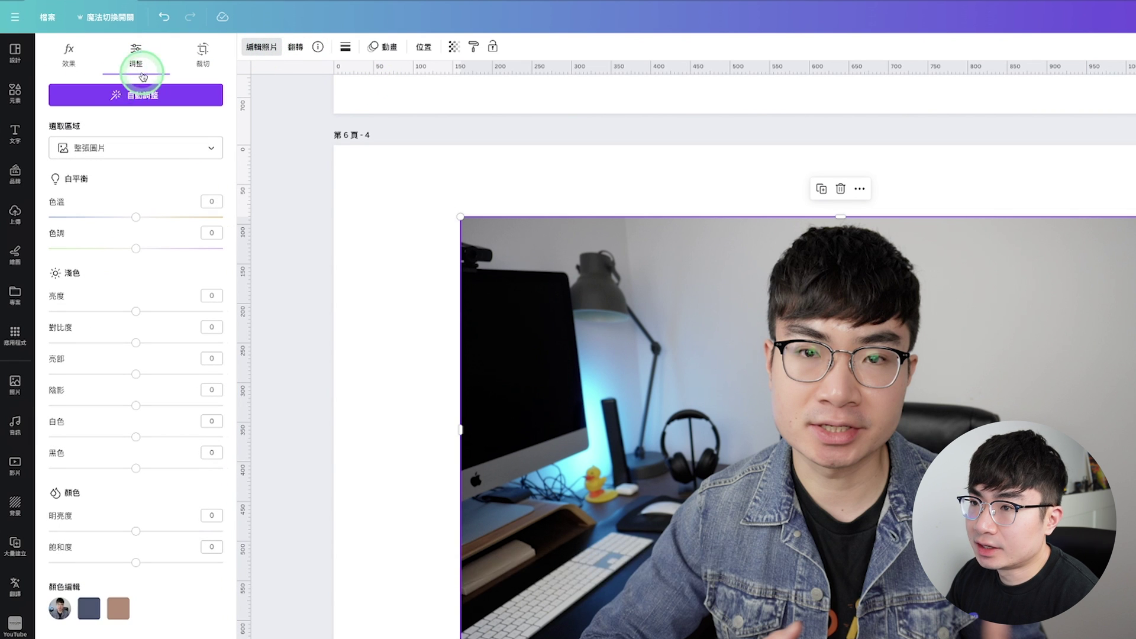
pyautogui.click(145, 101)
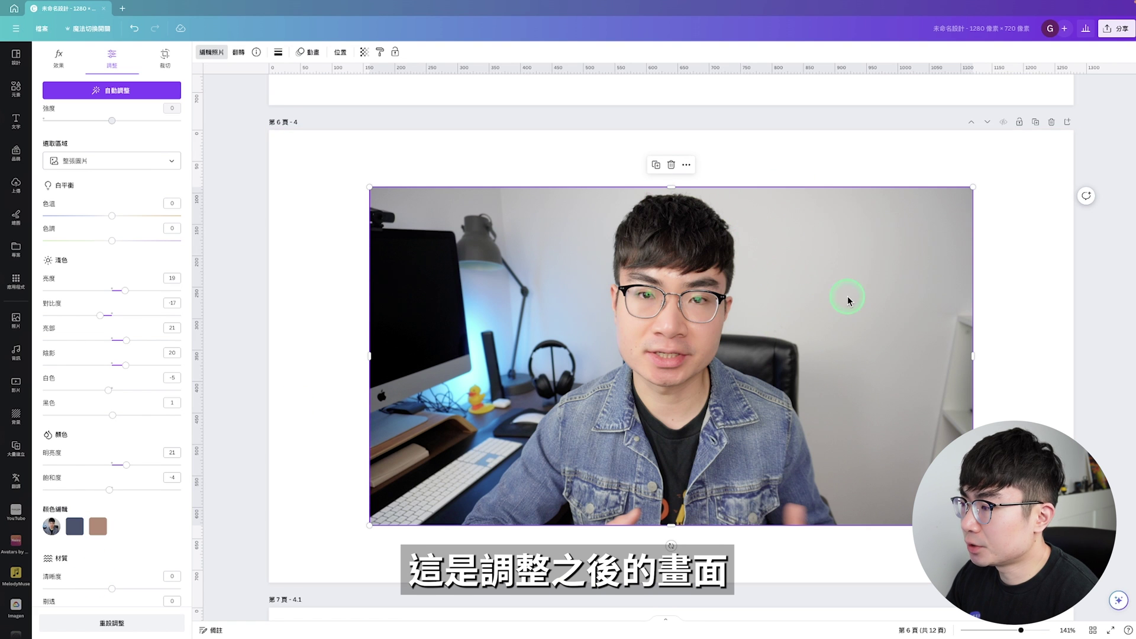
# Step: Reset and reapply the portrait's automatic adjustment, and fine-tune its brightness (亮度) to 29
pyautogui.click(112, 623)
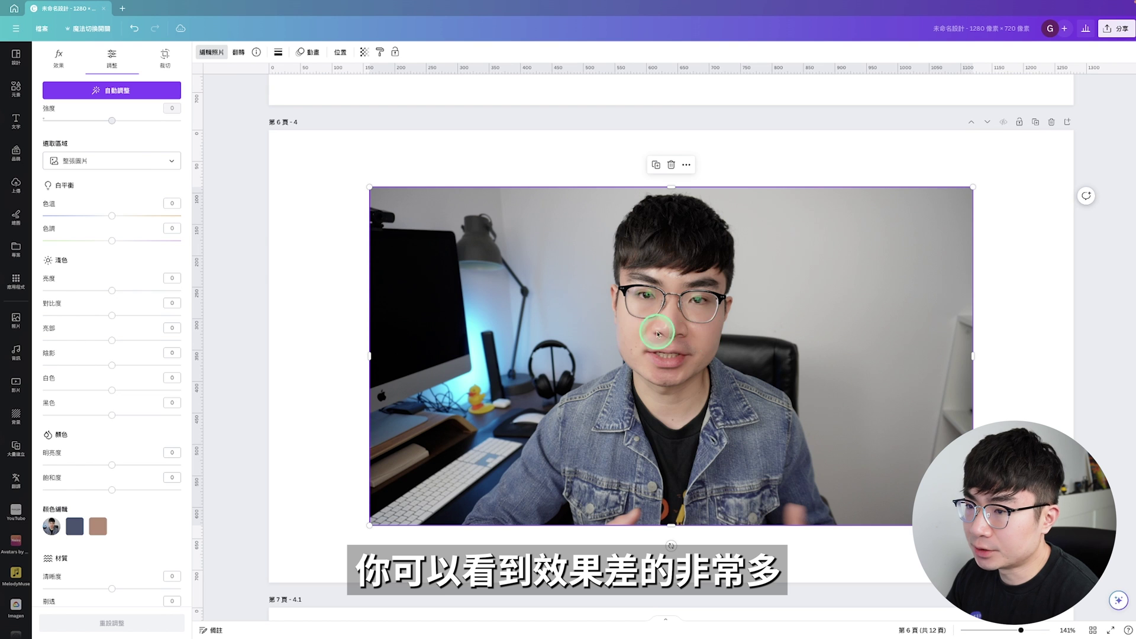
pyautogui.click(116, 90)
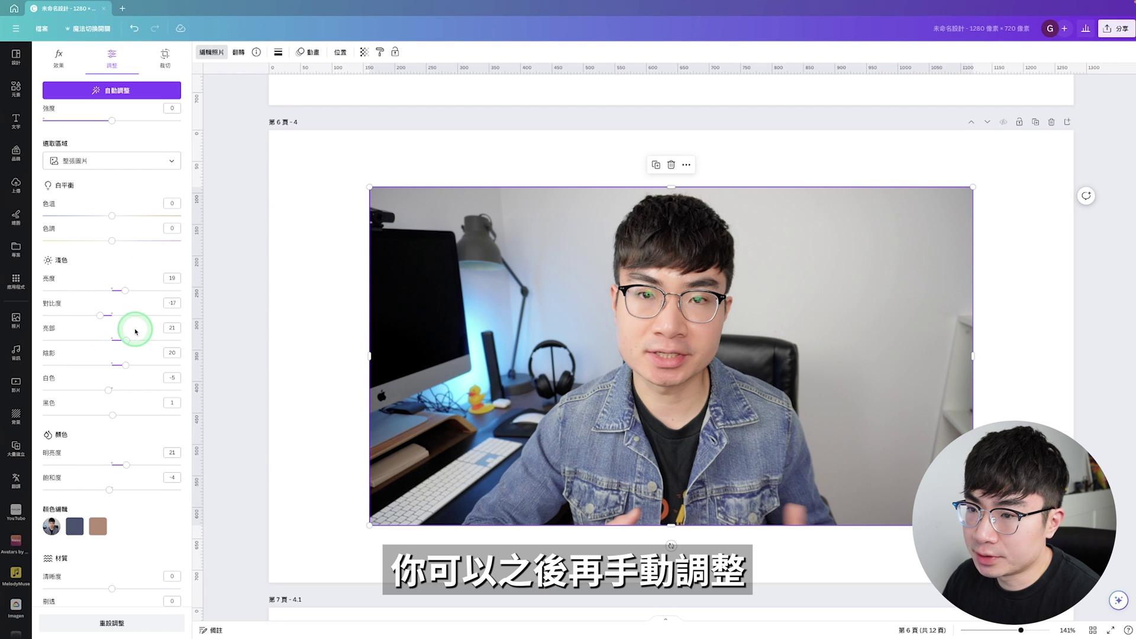
pyautogui.moveTo(123, 293); pyautogui.dragTo(131, 290)
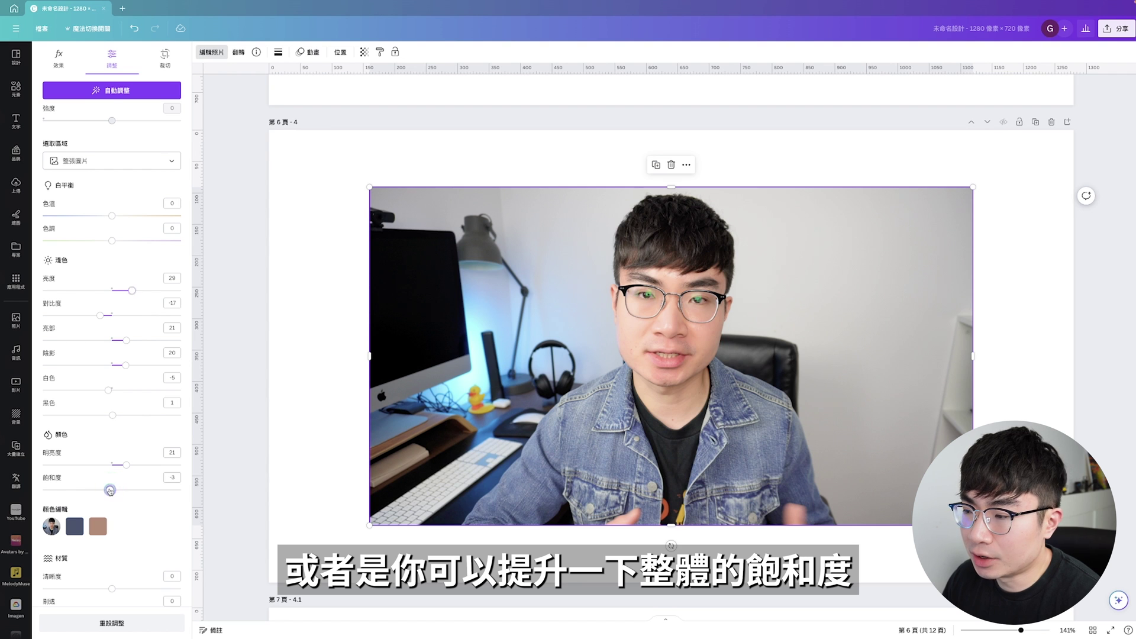
pyautogui.click(939, 228)
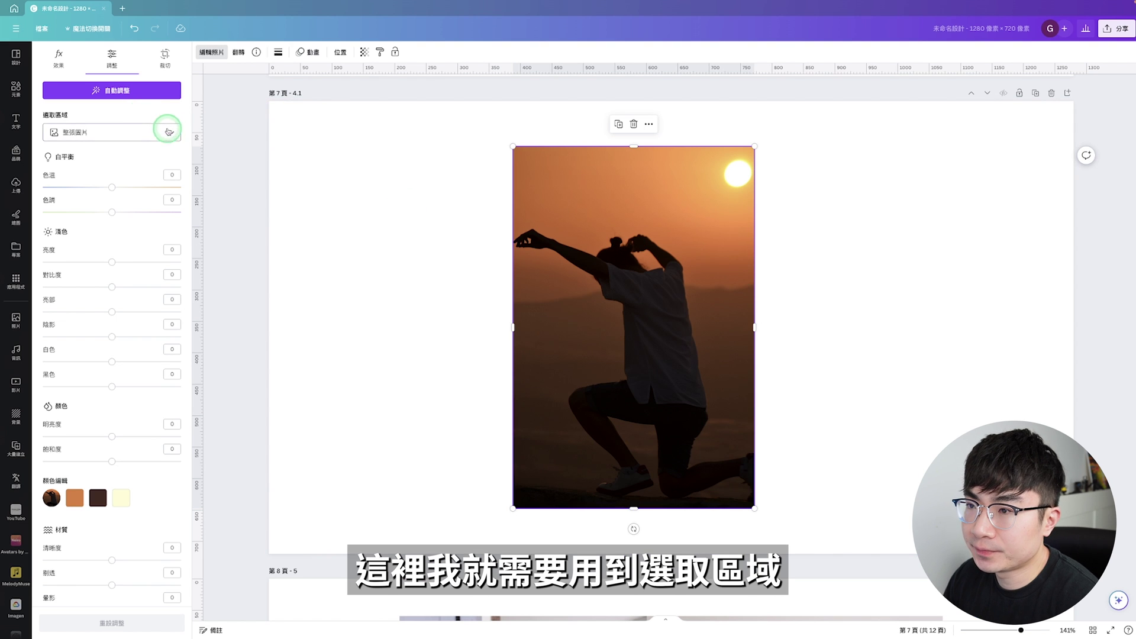
# Step: Limit adjustments to the foreground (前景) of the sunset photo on page 7, setting brightness (亮度) to 100 and whites (白色) to 41
pyautogui.click(130, 137)
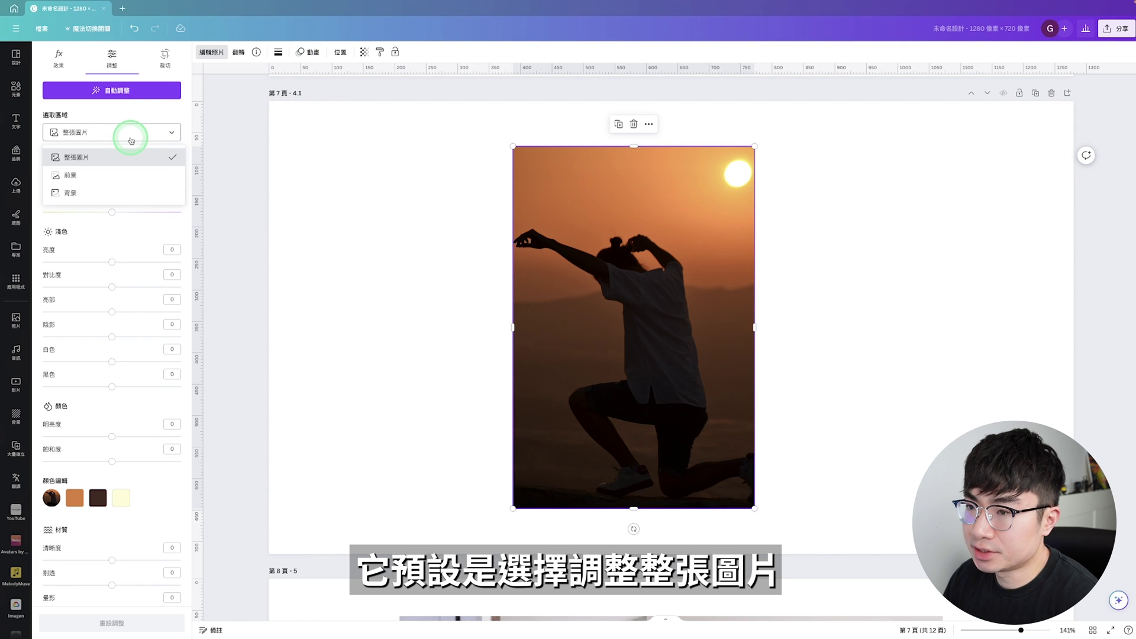
pyautogui.click(130, 178)
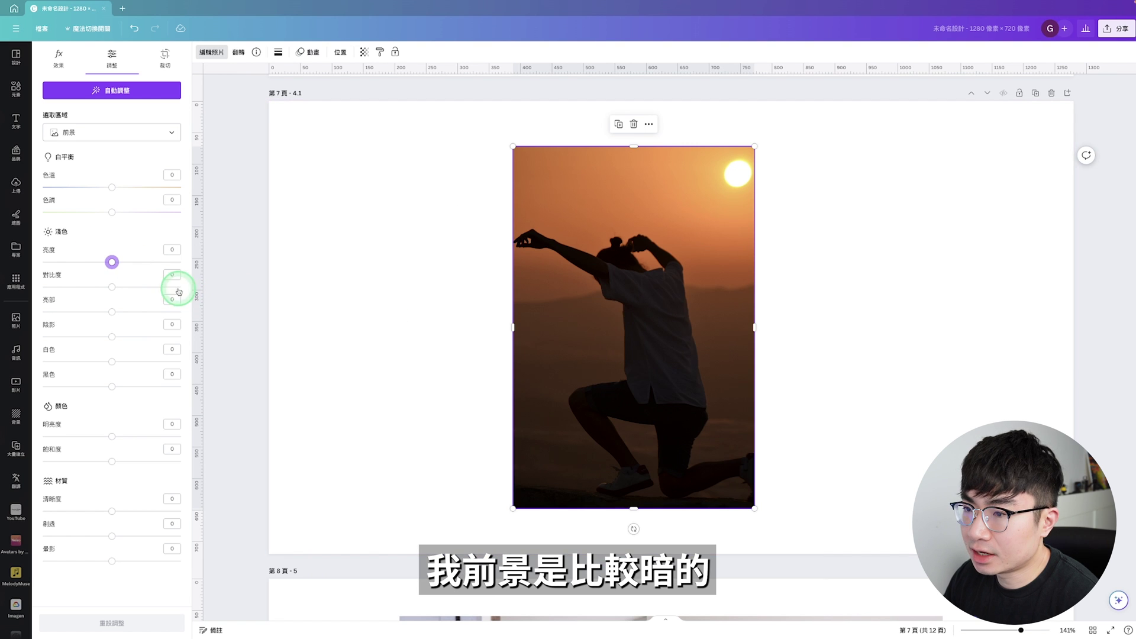
pyautogui.moveTo(112, 262); pyautogui.dragTo(369, 230)
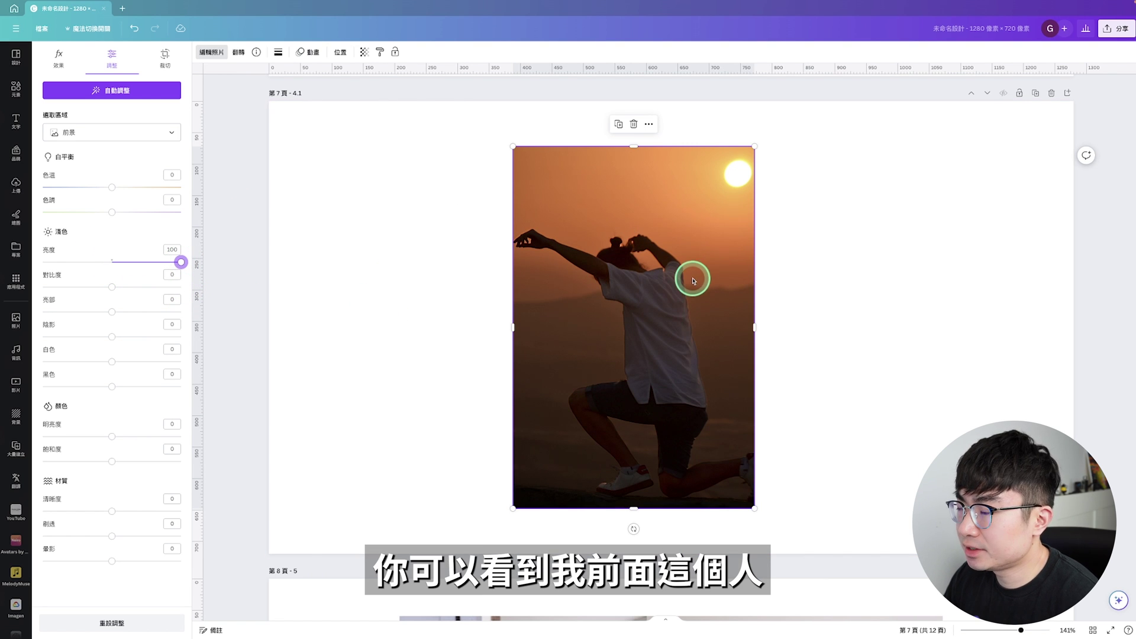
pyautogui.moveTo(112, 362); pyautogui.dragTo(141, 361)
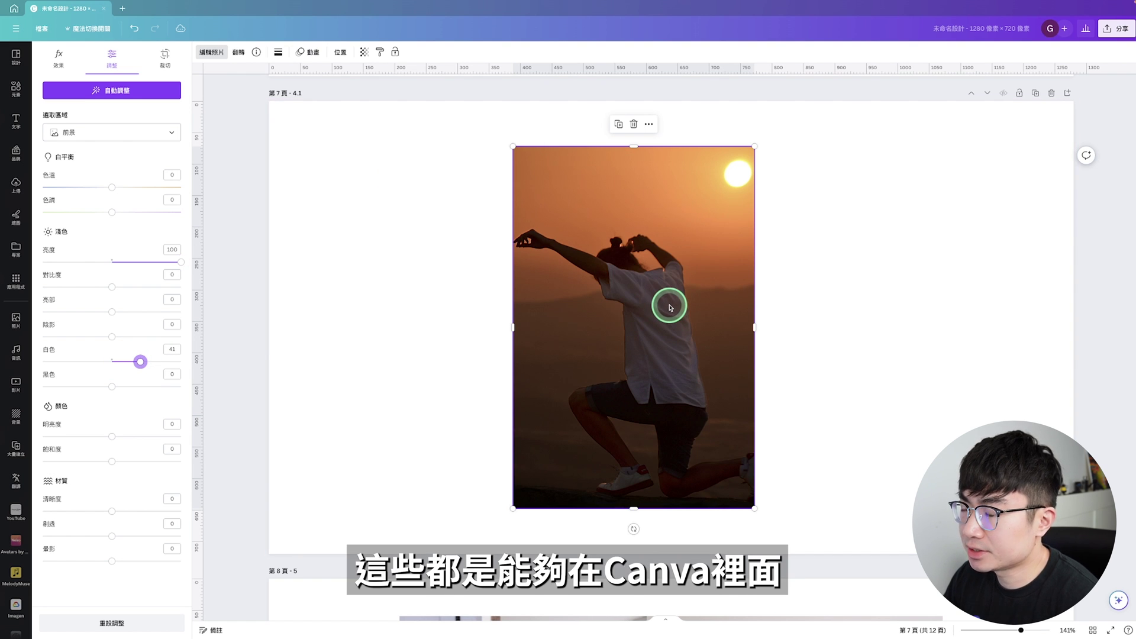
# Step: Adjust only the background (背景) of the sunset photo, setting brightness (亮度) to -78 and shadows (陰影) to 53
pyautogui.click(118, 132)
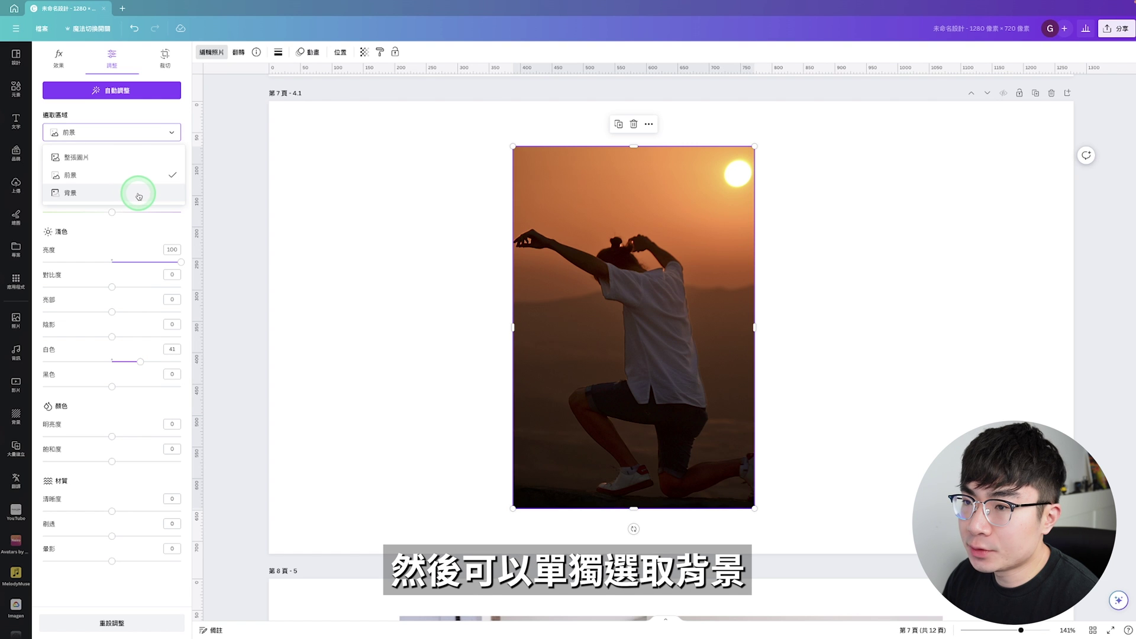
pyautogui.click(138, 194)
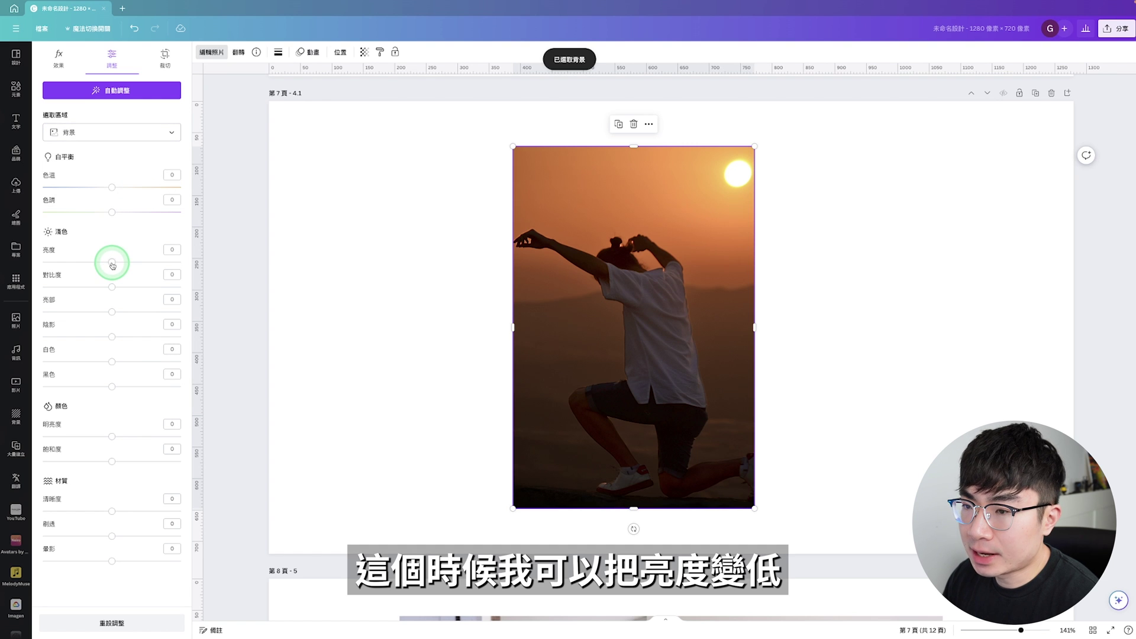
pyautogui.moveTo(113, 263); pyautogui.dragTo(57, 262)
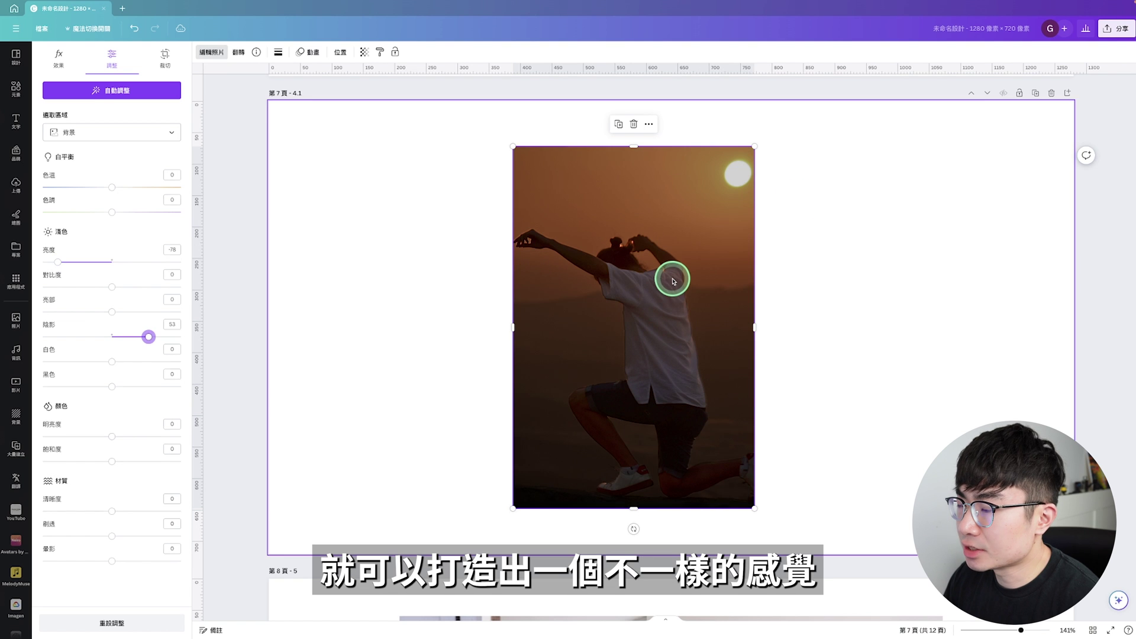
pyautogui.click(673, 281)
pyautogui.click(704, 274)
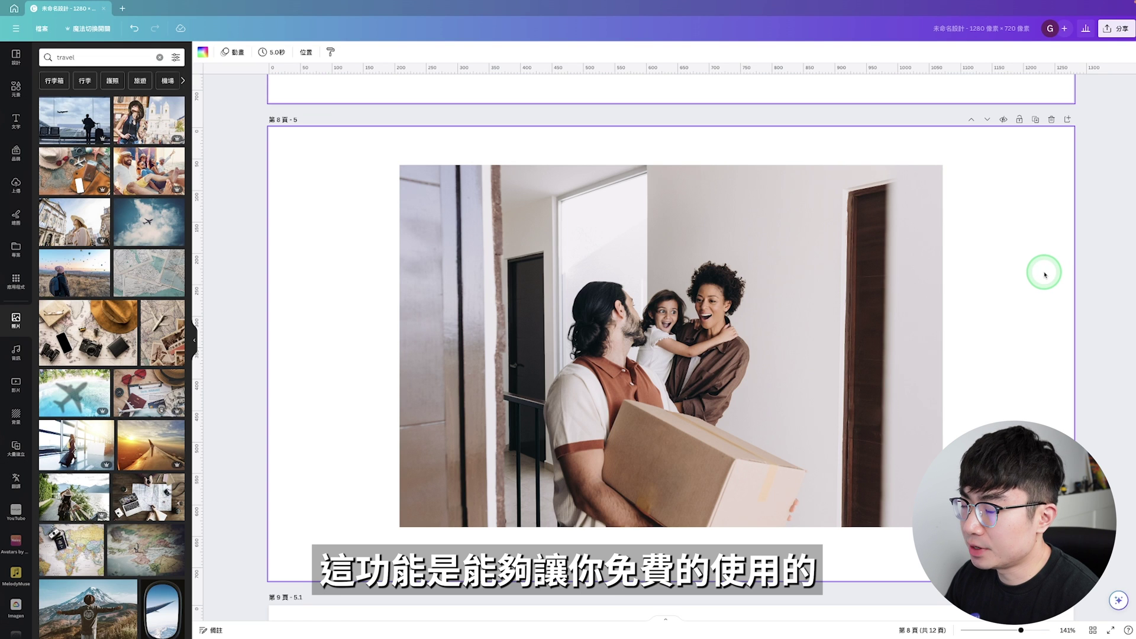
# Step: Open the crop options for the family photo on page 8 and review the aspect ratio presets, keeping the freeform ratio (自由形式)
pyautogui.click(860, 228)
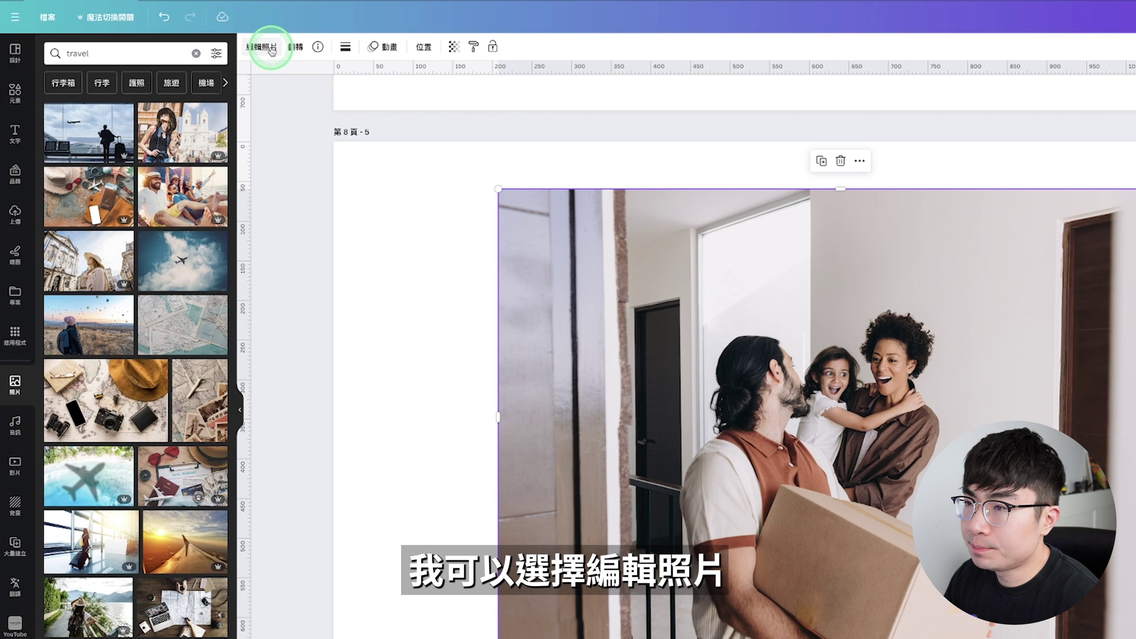
pyautogui.click(271, 50)
pyautogui.click(203, 53)
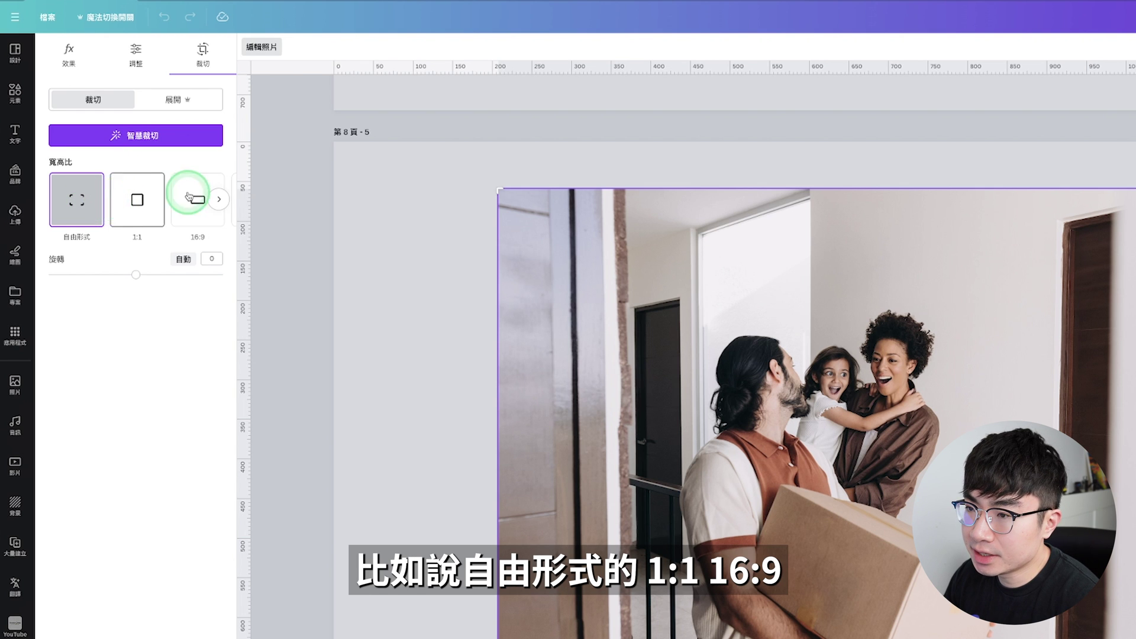
pyautogui.click(218, 199)
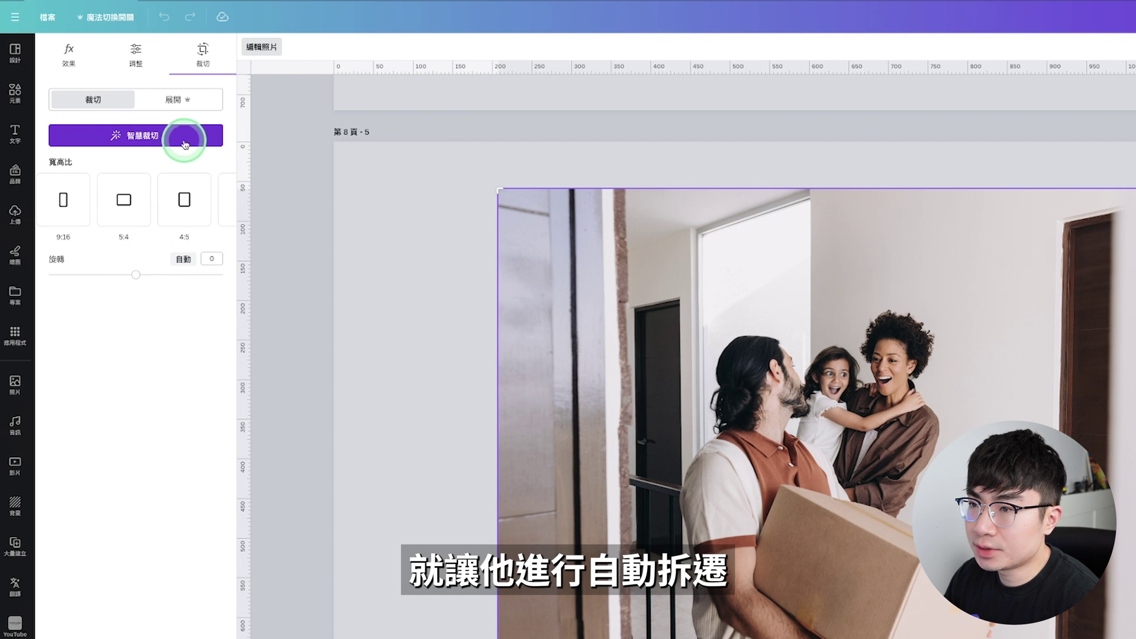
pyautogui.click(53, 199)
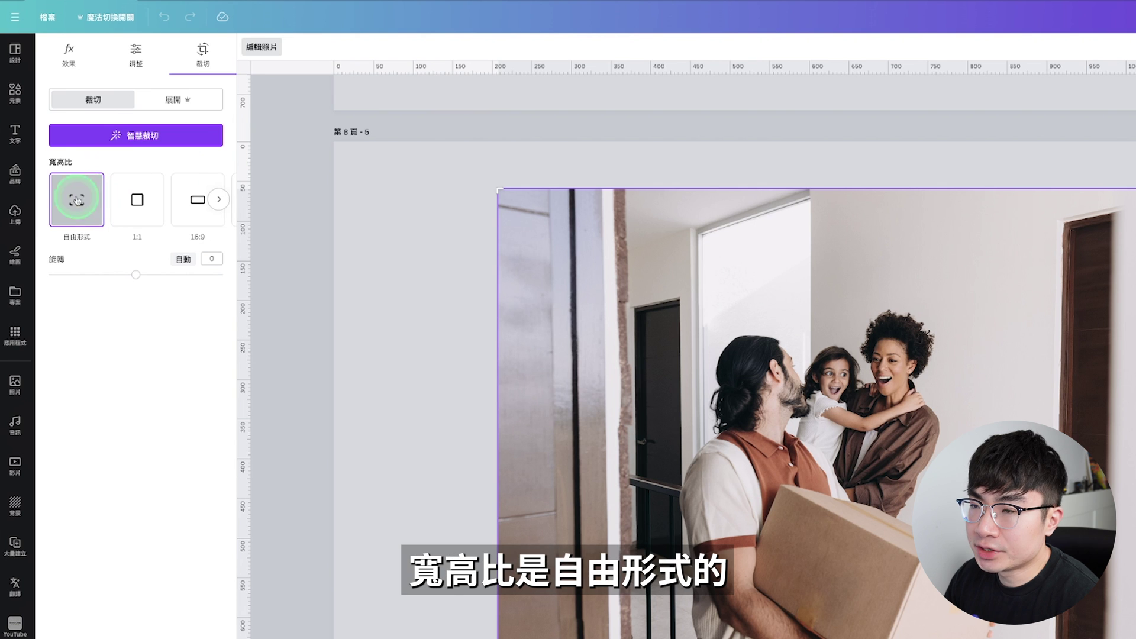
pyautogui.click(190, 140)
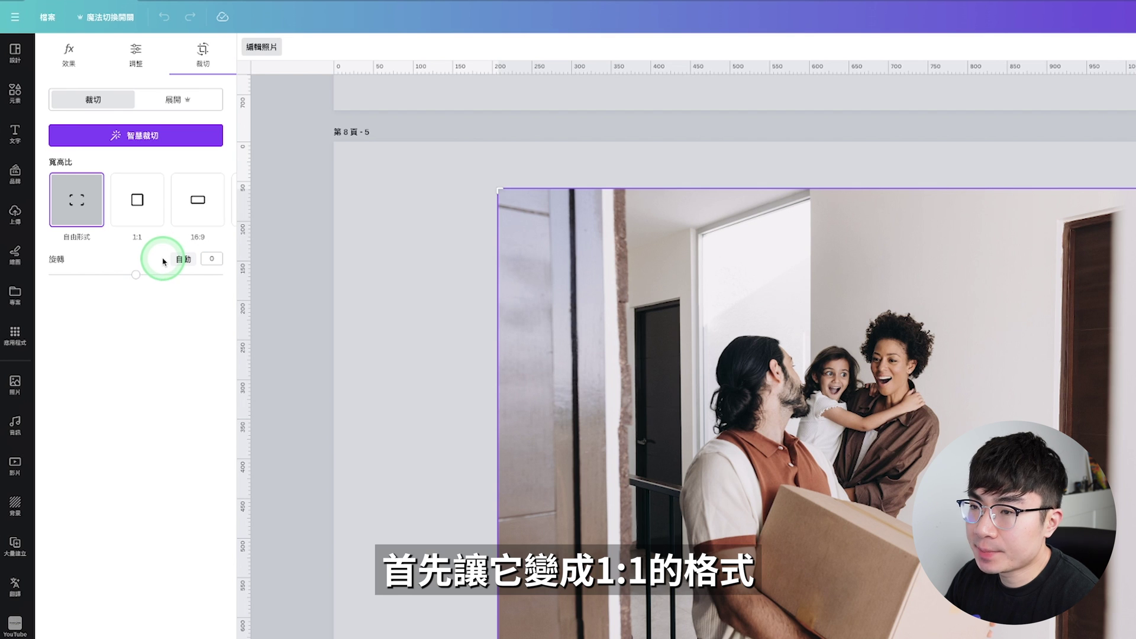
# Step: Try a 1:1 crop on the family photo, switch the ratio to 9:16, and reposition the image within the frame
pyautogui.click(137, 211)
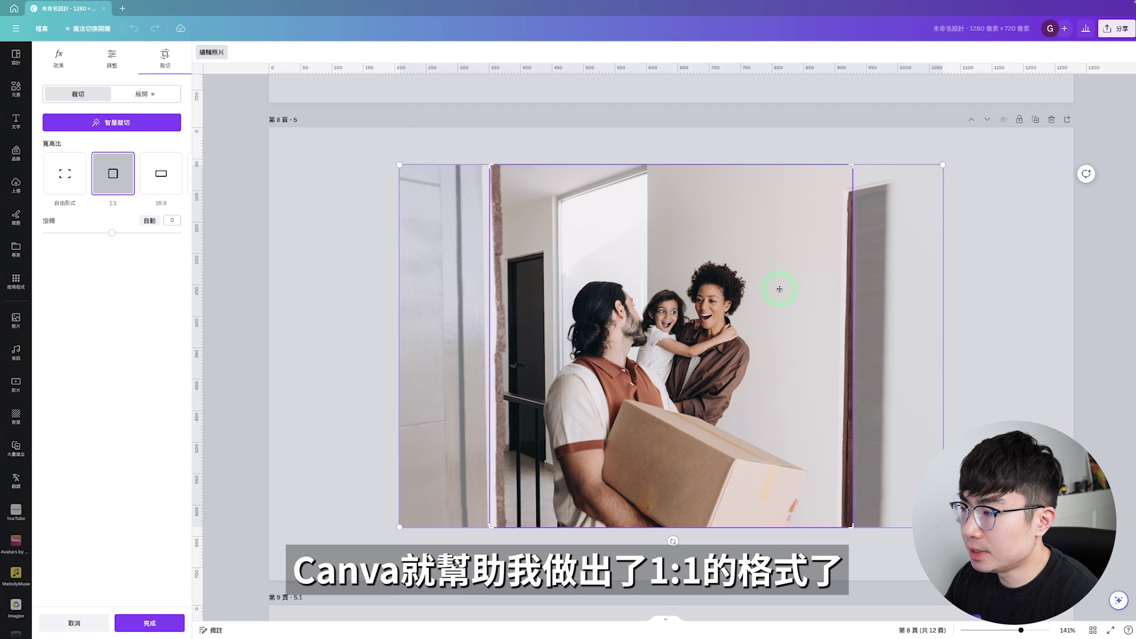
pyautogui.hscroll(2, 118, 173)
pyautogui.click(125, 177)
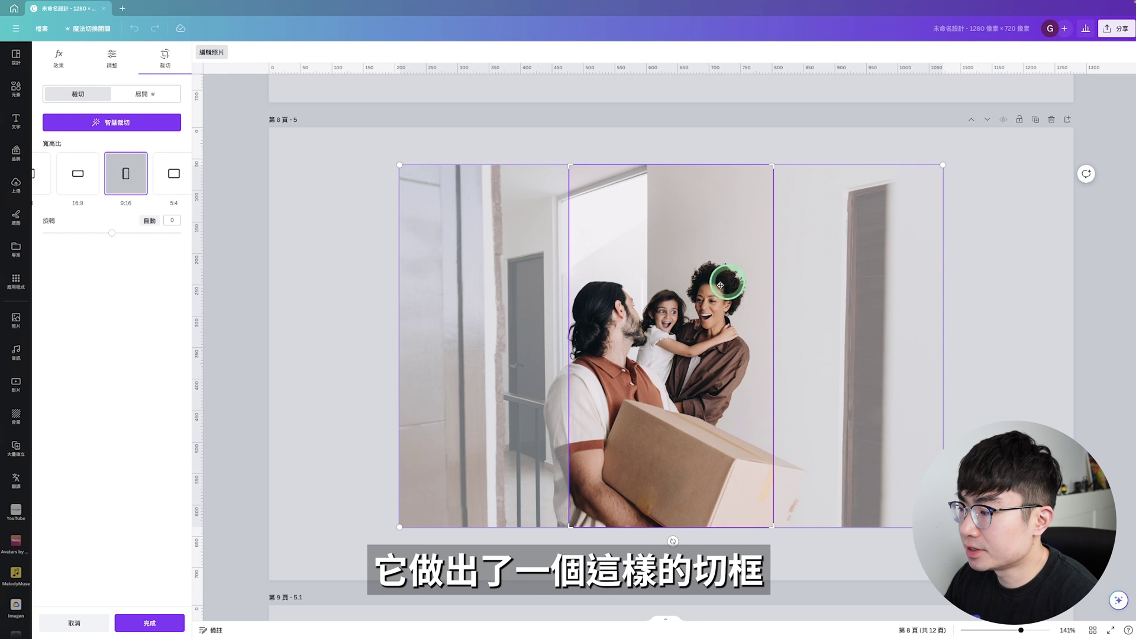
pyautogui.moveTo(690, 316); pyautogui.dragTo(718, 317)
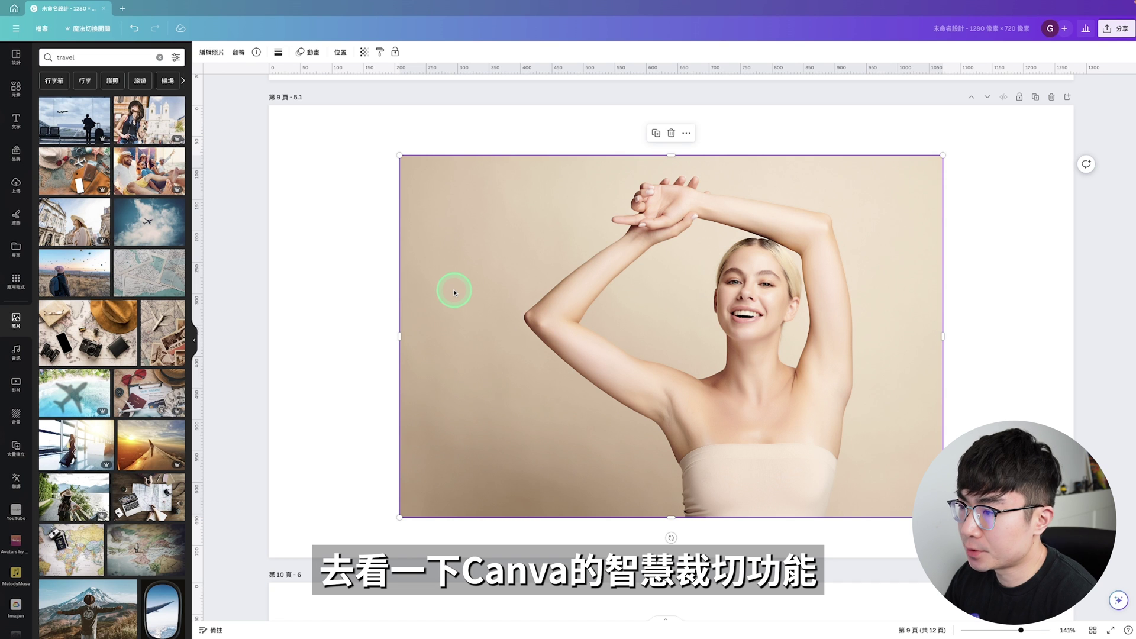
# Step: Apply smart crop (智慧裁切) to the photo of the woman with raised arms on page 9
pyautogui.click(214, 52)
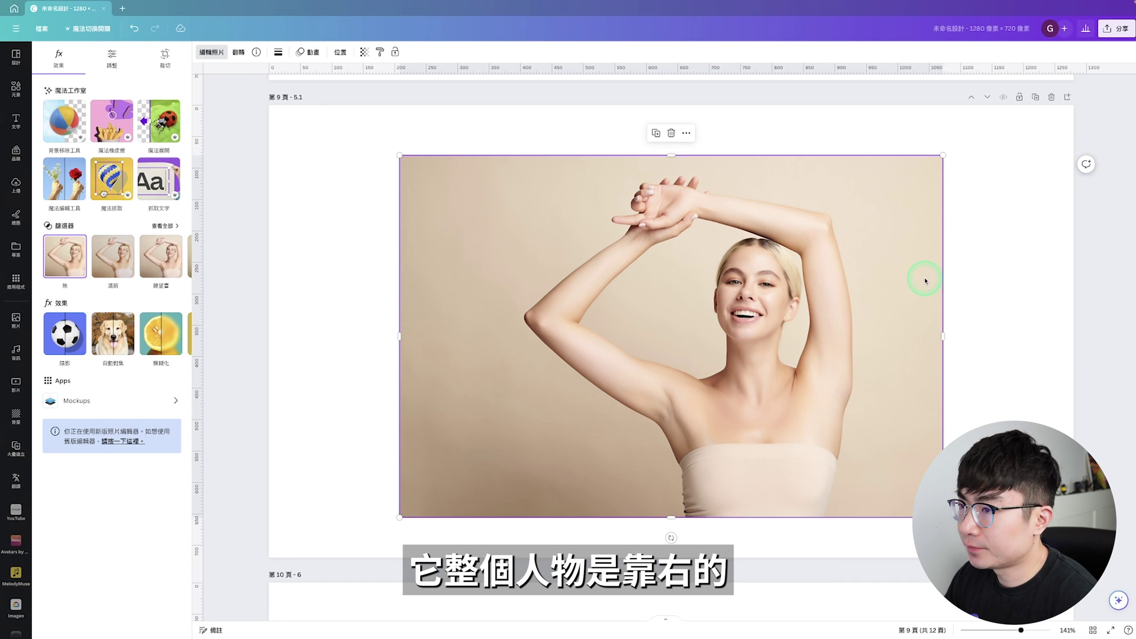
pyautogui.click(165, 57)
pyautogui.click(137, 124)
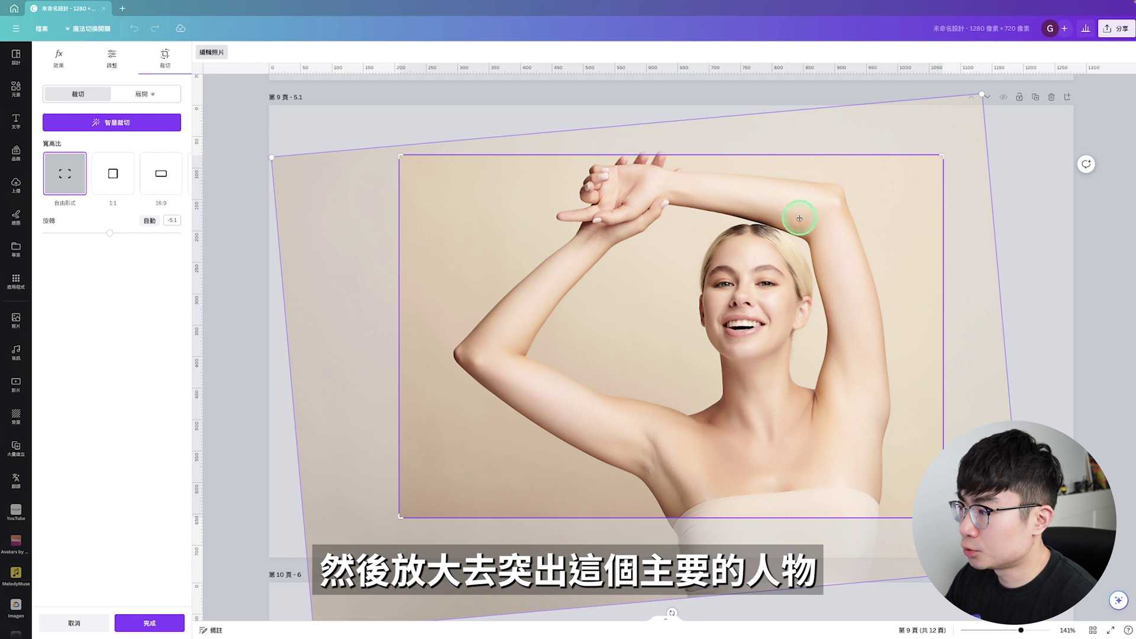
pyautogui.press('Return')
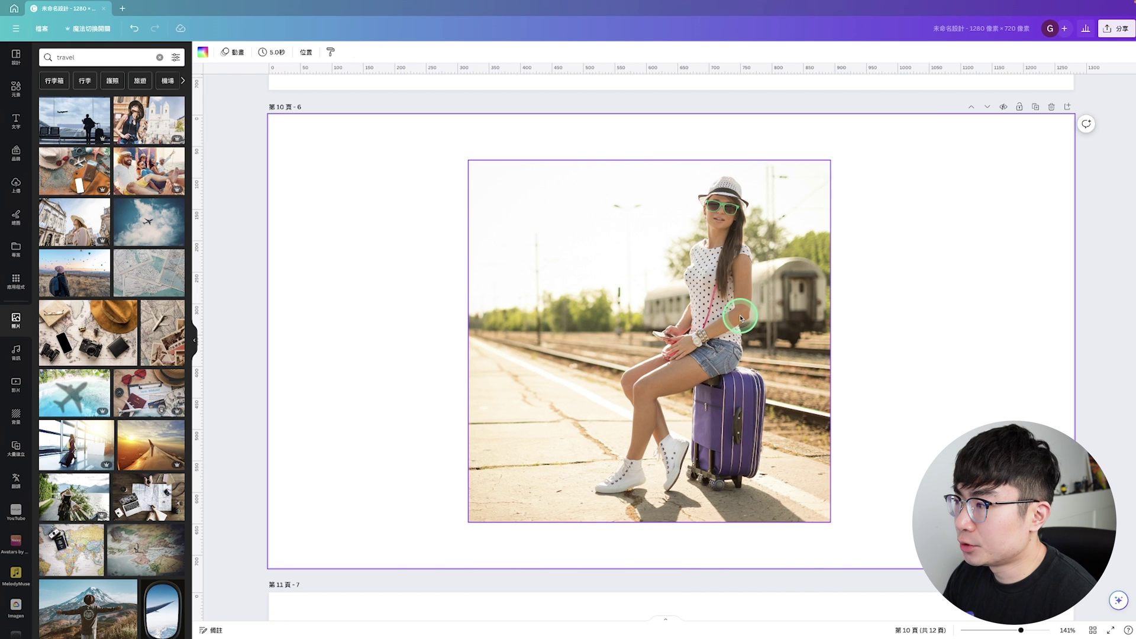
# Step: Open Magic Expand (魔法展開) for the photo of the woman on the suitcase on page 10 and review the size presets
pyautogui.click(675, 311)
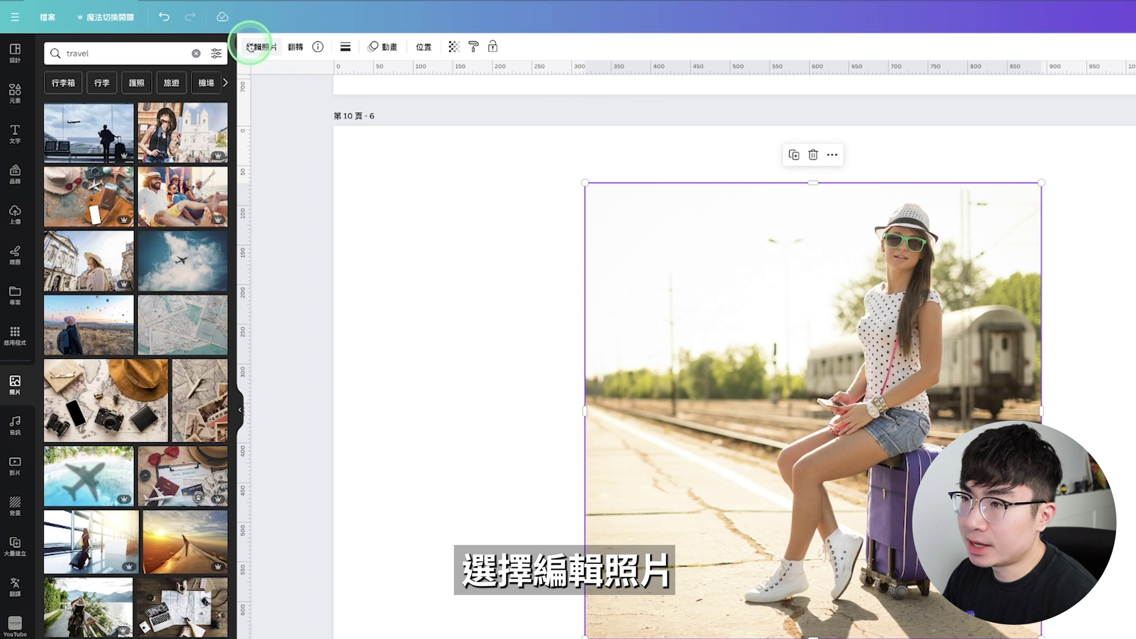
pyautogui.click(251, 47)
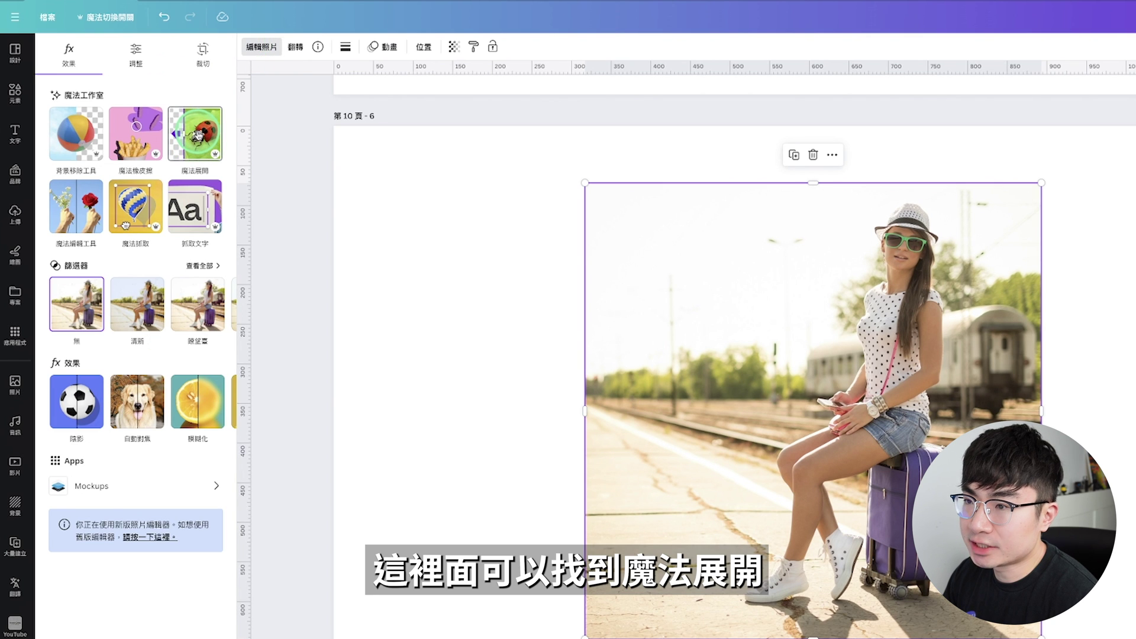
pyautogui.click(197, 136)
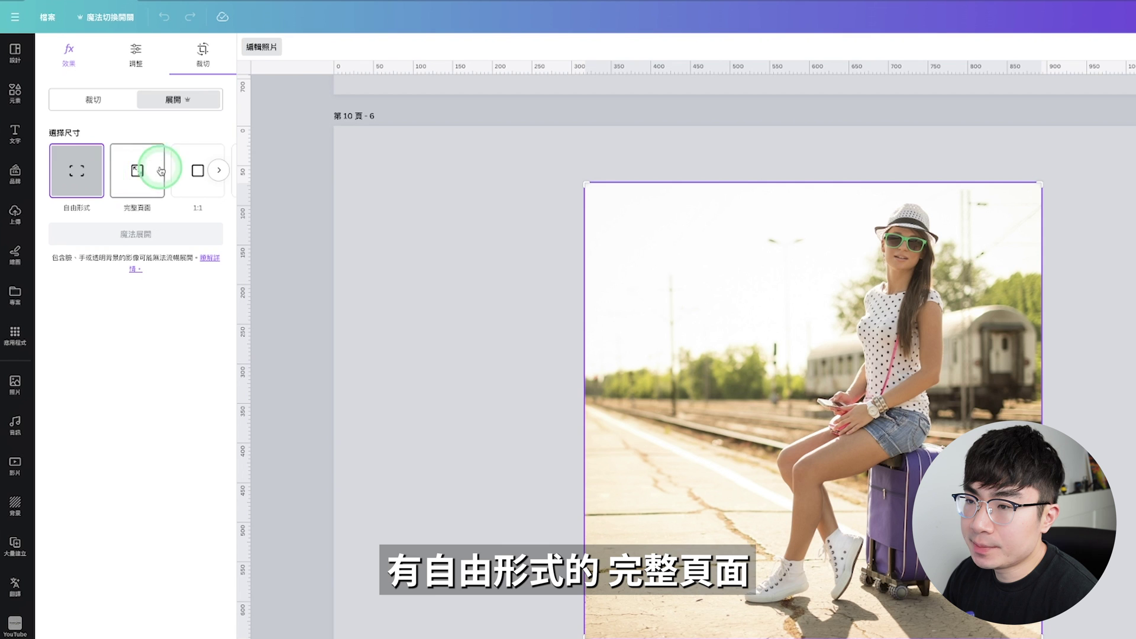
pyautogui.click(219, 171)
pyautogui.click(219, 171)
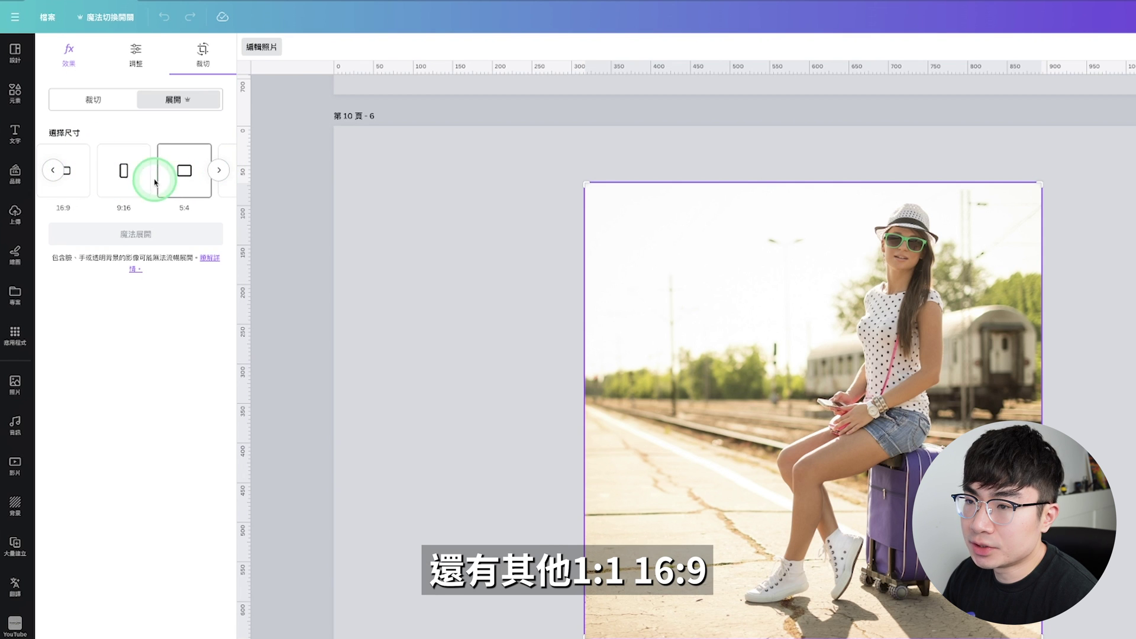
pyautogui.click(53, 170)
# Step: Expand the suitcase photo to the full page size (完整頁面) with Magic Expand
pyautogui.click(138, 172)
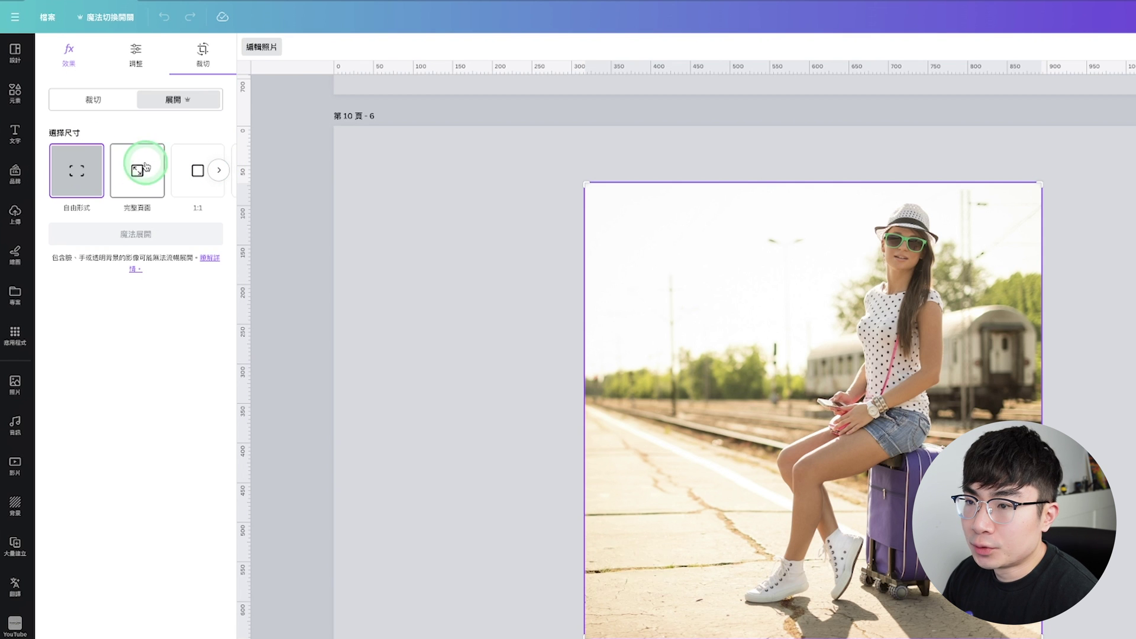
pyautogui.click(139, 234)
pyautogui.click(319, 176)
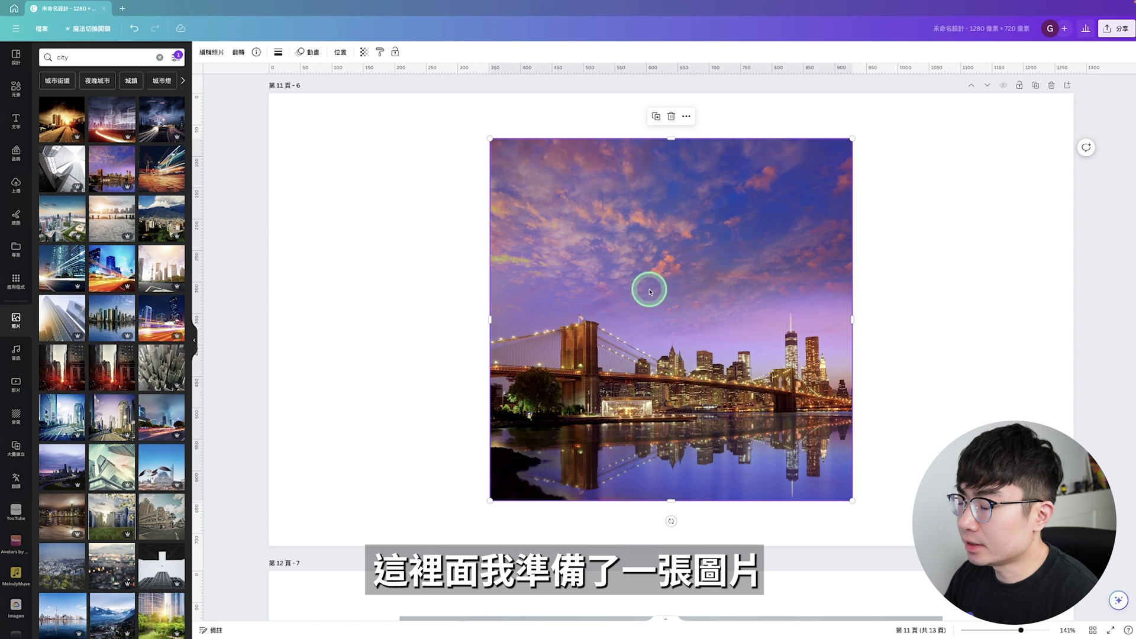
# Step: Expand the bridge skyline photo on page 11 to the full page size (完整頁面) with Magic Expand and compare the generated variants
pyautogui.doubleClick(672, 281)
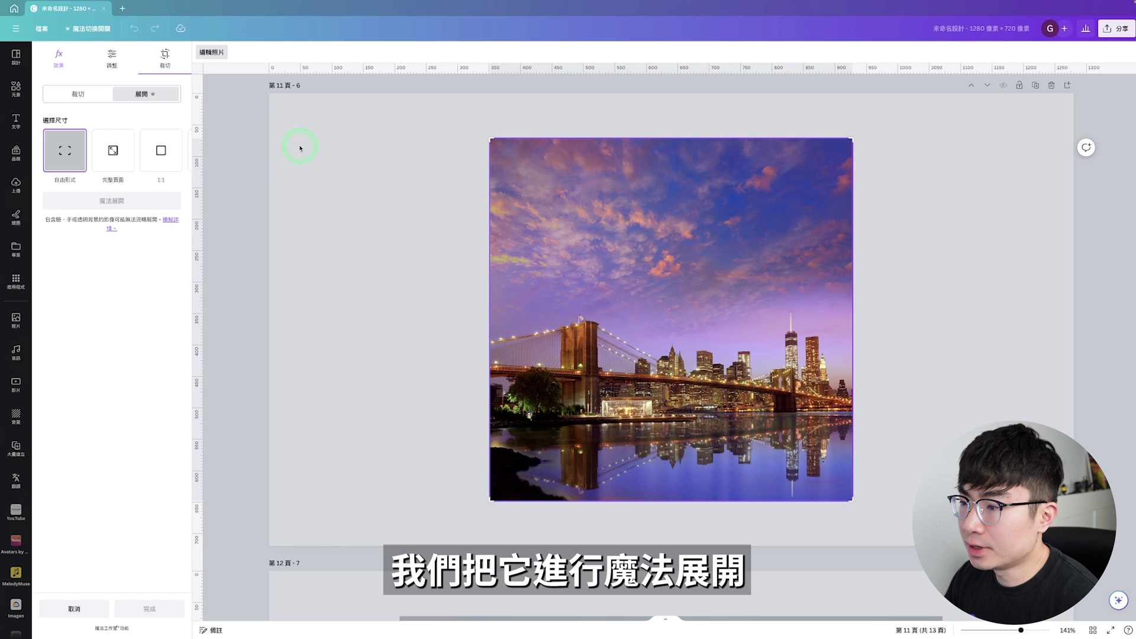
pyautogui.click(114, 150)
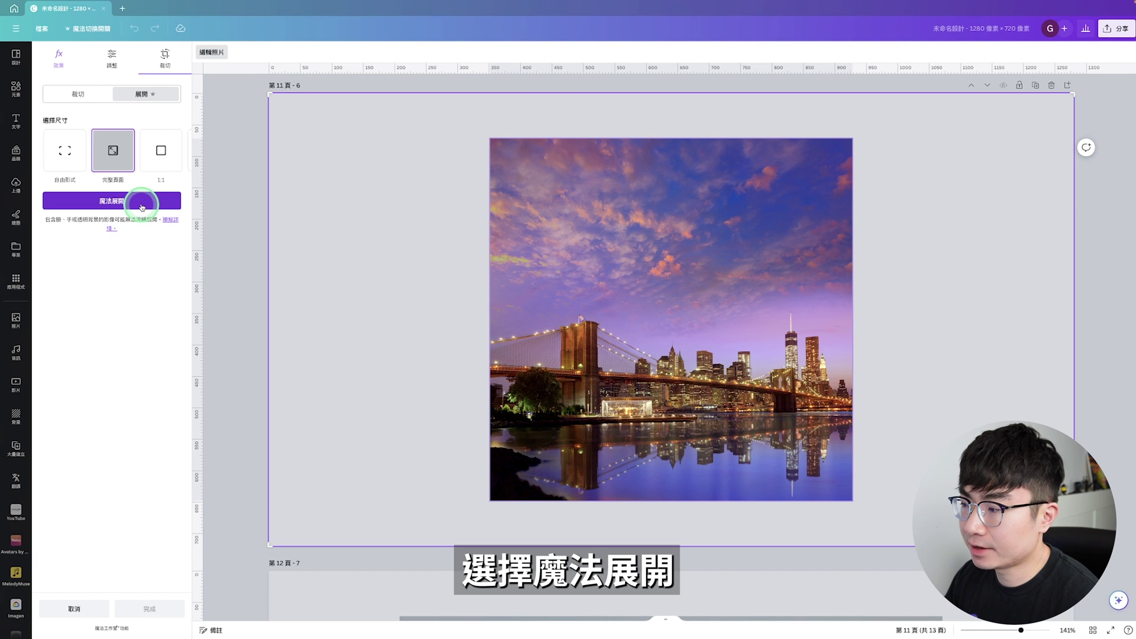
pyautogui.click(142, 207)
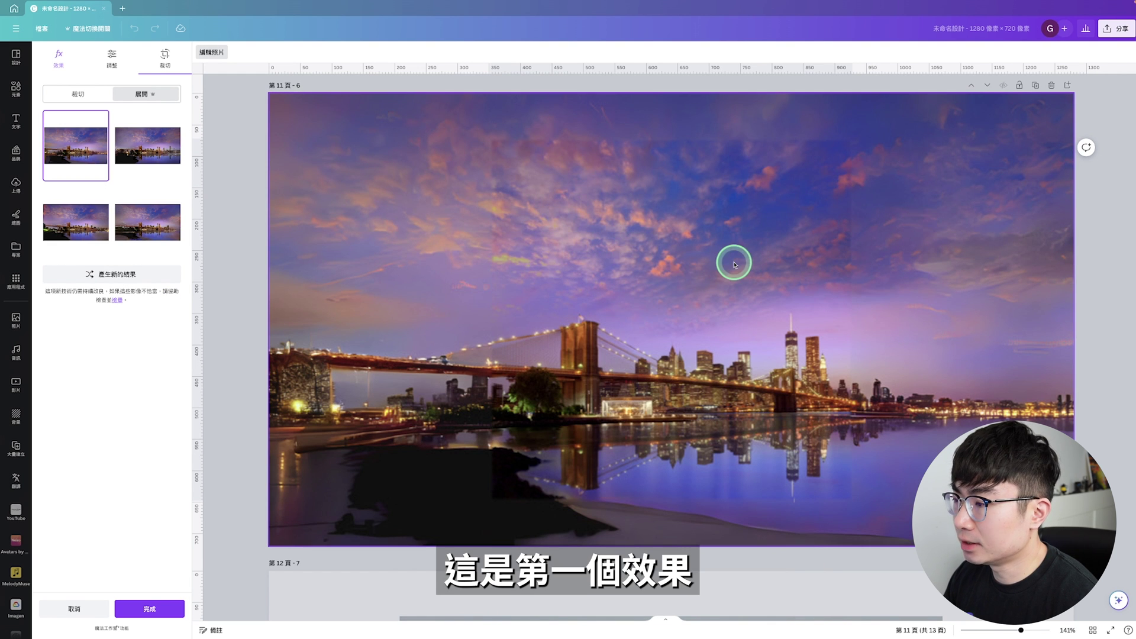
pyautogui.click(147, 145)
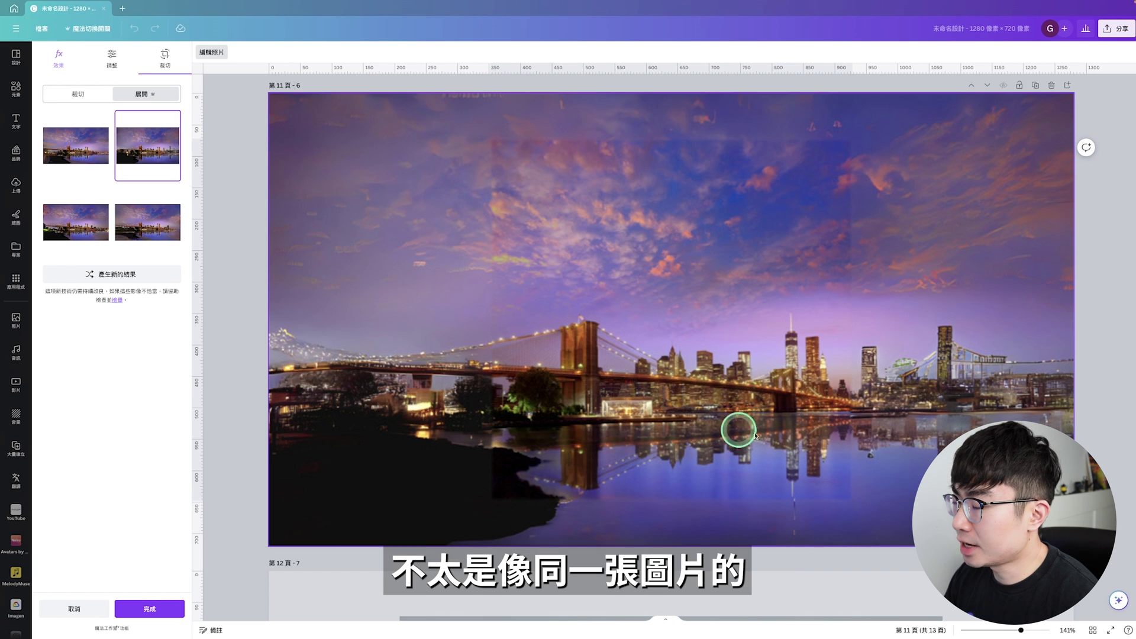
pyautogui.click(76, 222)
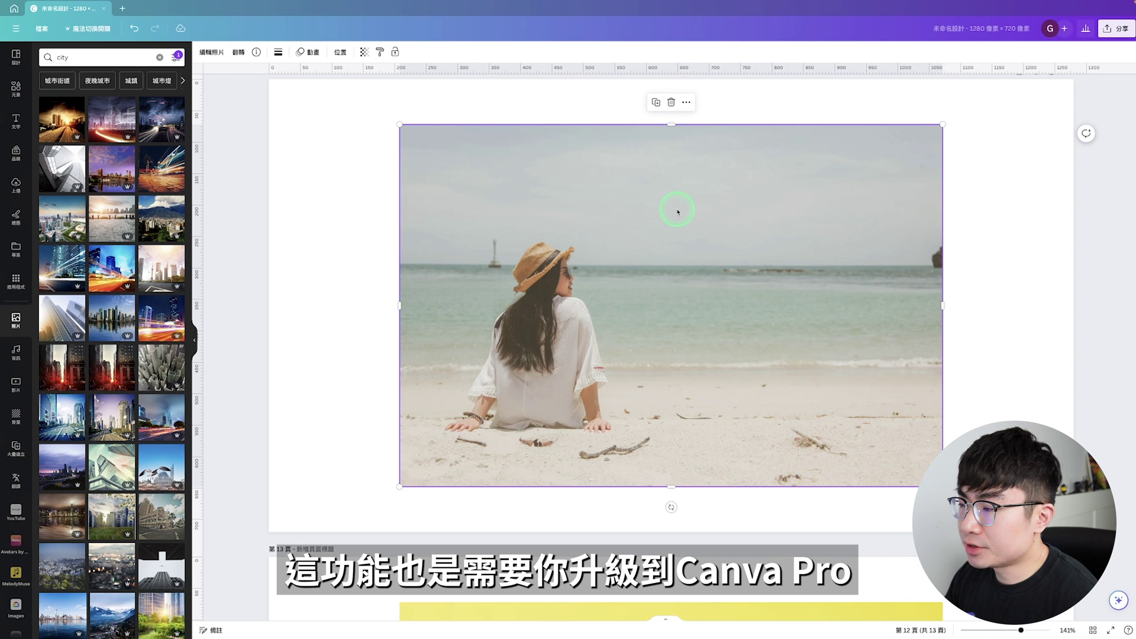
# Step: Extract the woman from the beach photo on page 12 with Magic Grab (魔法抓取) and move her to the photo's right side
pyautogui.click(217, 53)
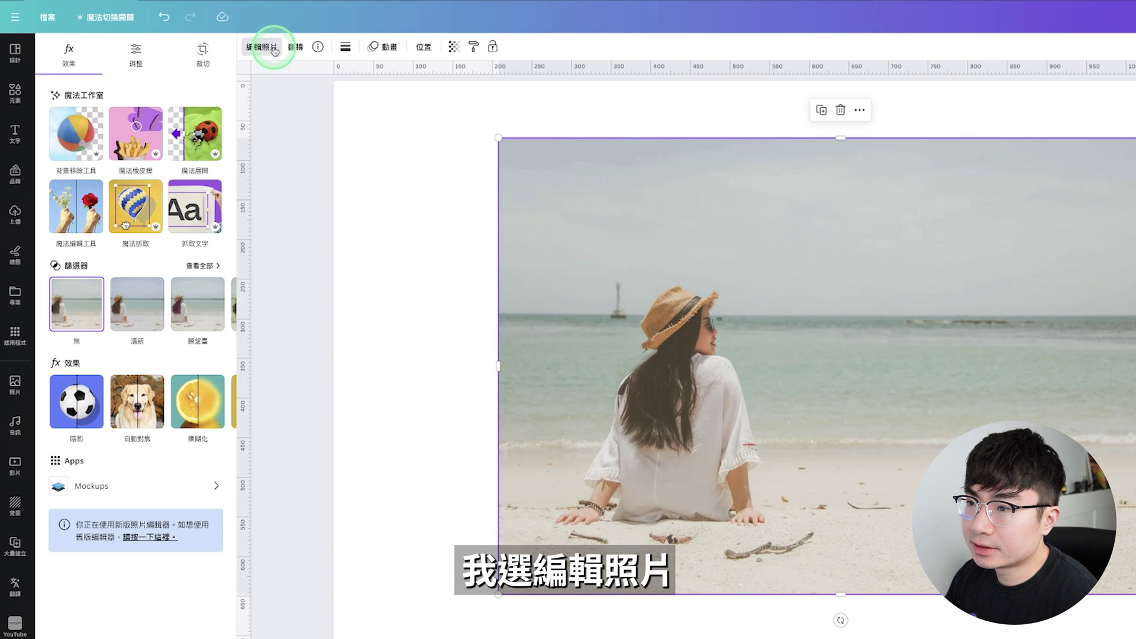
pyautogui.click(140, 209)
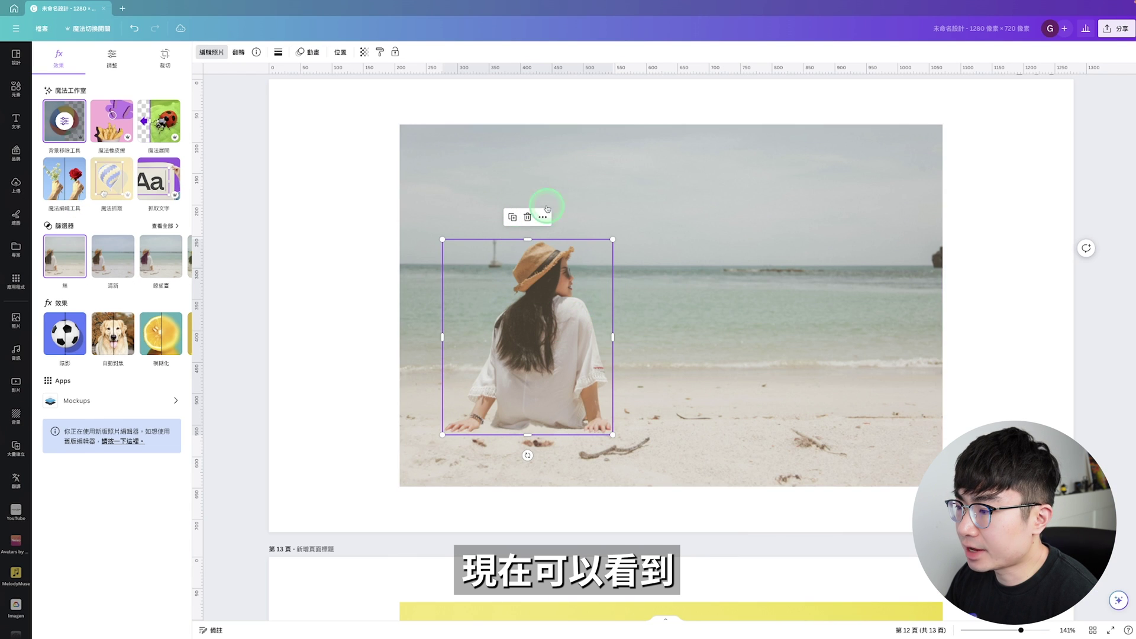
pyautogui.moveTo(539, 314); pyautogui.dragTo(825, 319)
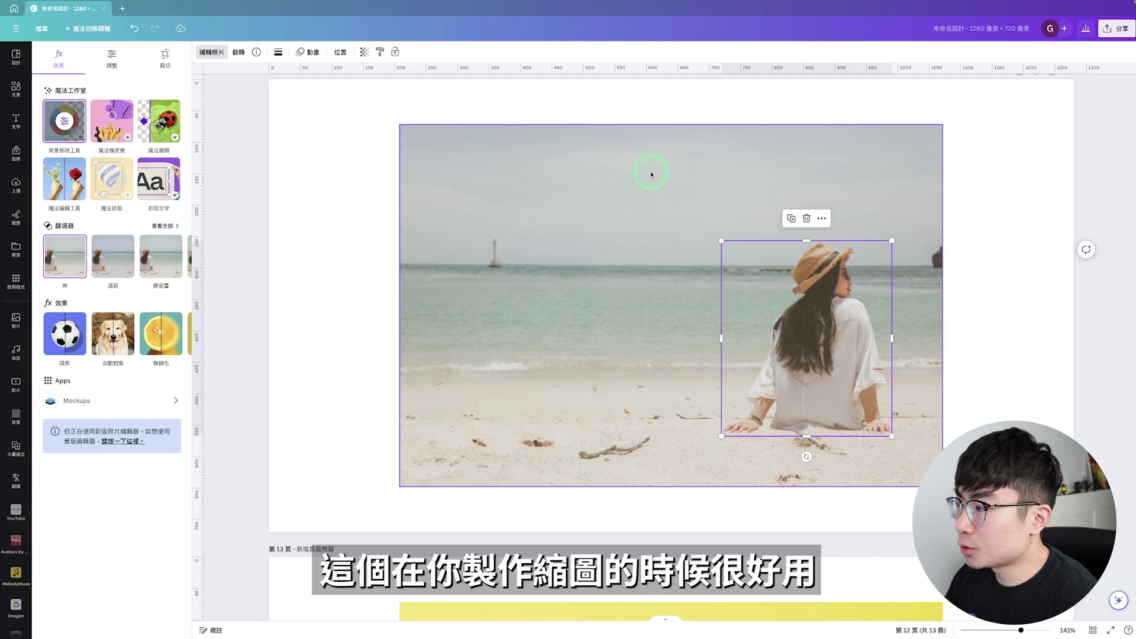
# Step: Add the "Thank you!" text design to the empty left side of the beach photo
pyautogui.click(710, 196)
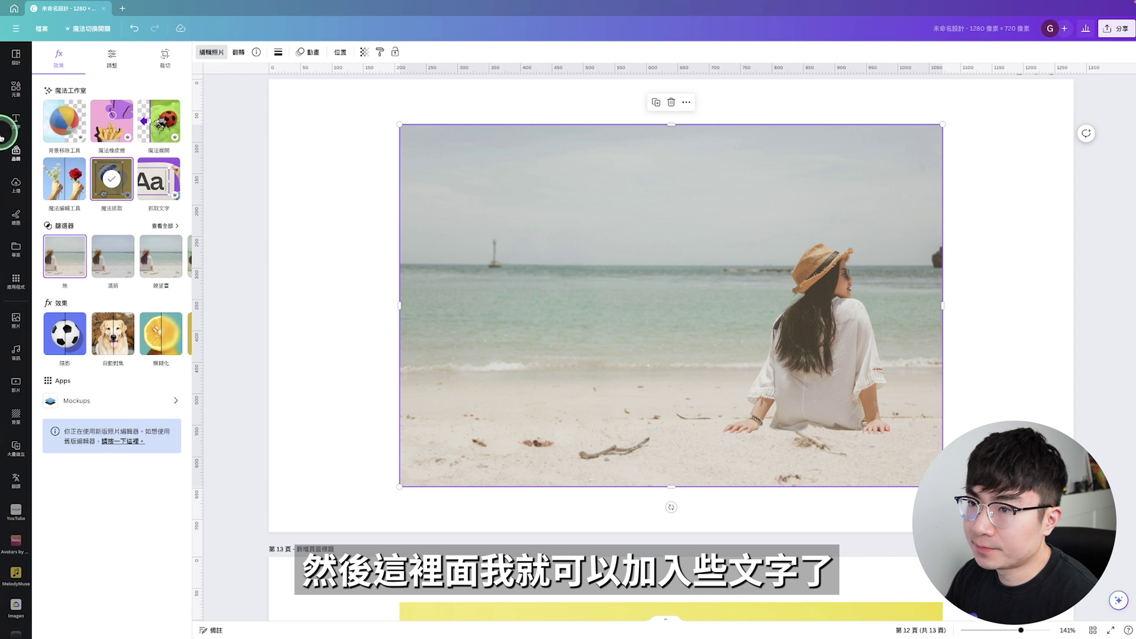
pyautogui.click(14, 122)
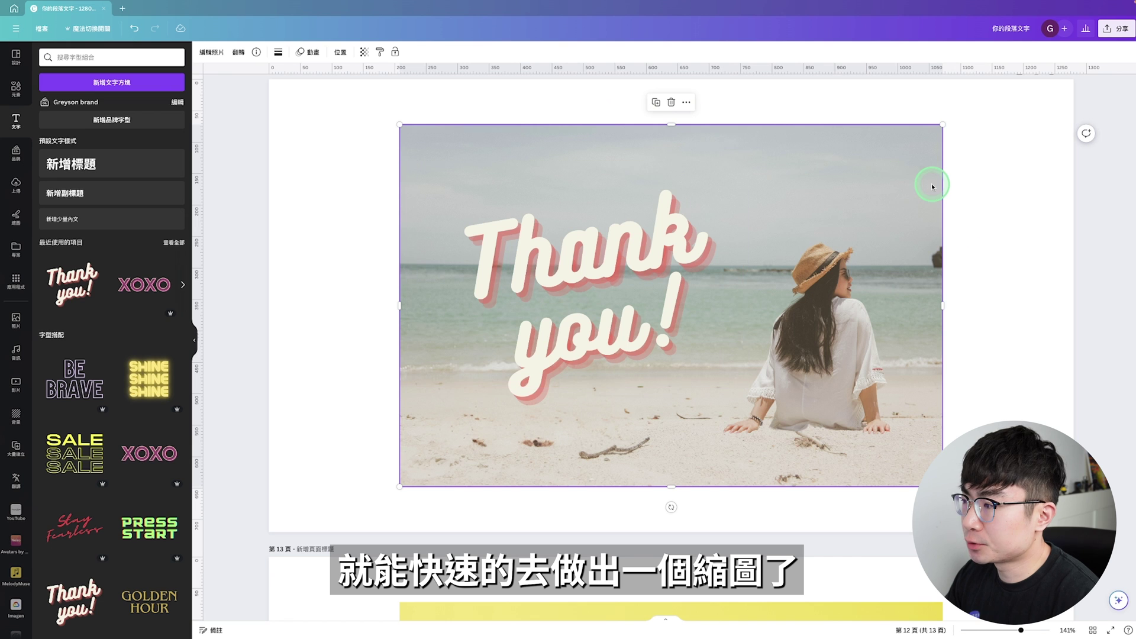
# Step: Give the extracted woman an outline (大綱) shadow effect with size 10 and white colour #FFFFFF
pyautogui.click(862, 337)
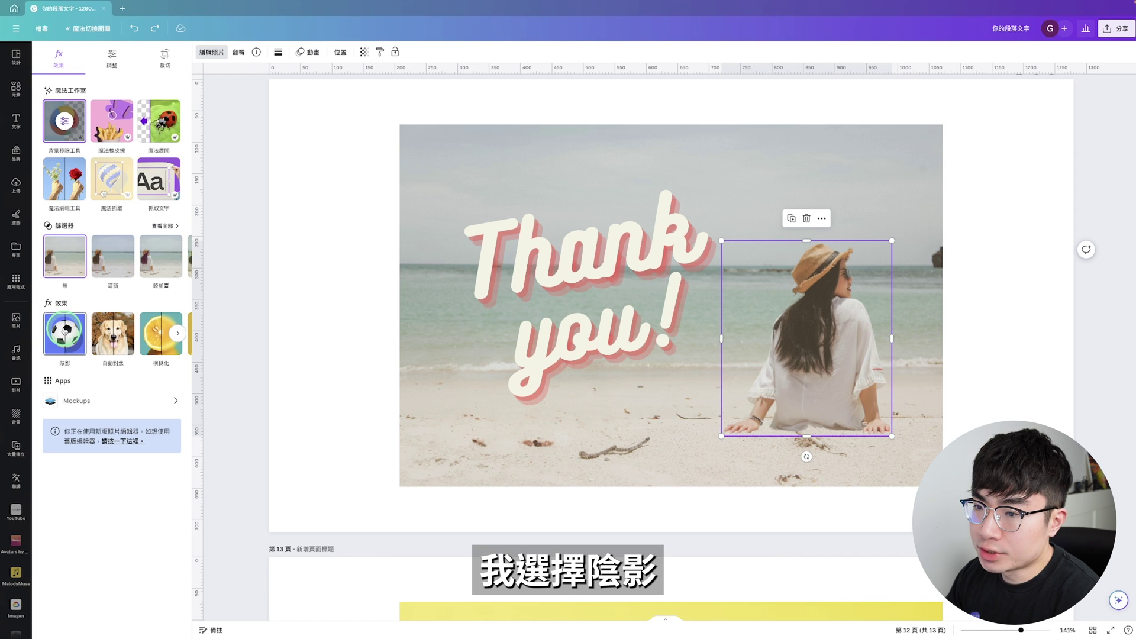
pyautogui.click(65, 333)
pyautogui.click(162, 155)
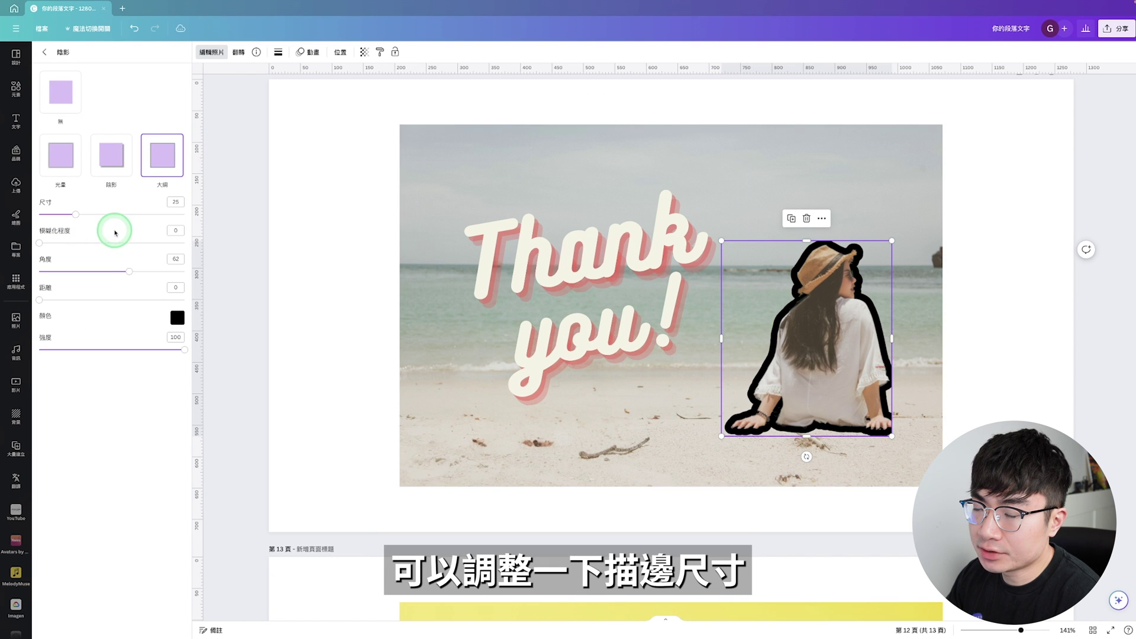
pyautogui.moveTo(75, 215); pyautogui.dragTo(56, 218)
pyautogui.click(177, 318)
pyautogui.moveTo(247, 355); pyautogui.dragTo(179, 332)
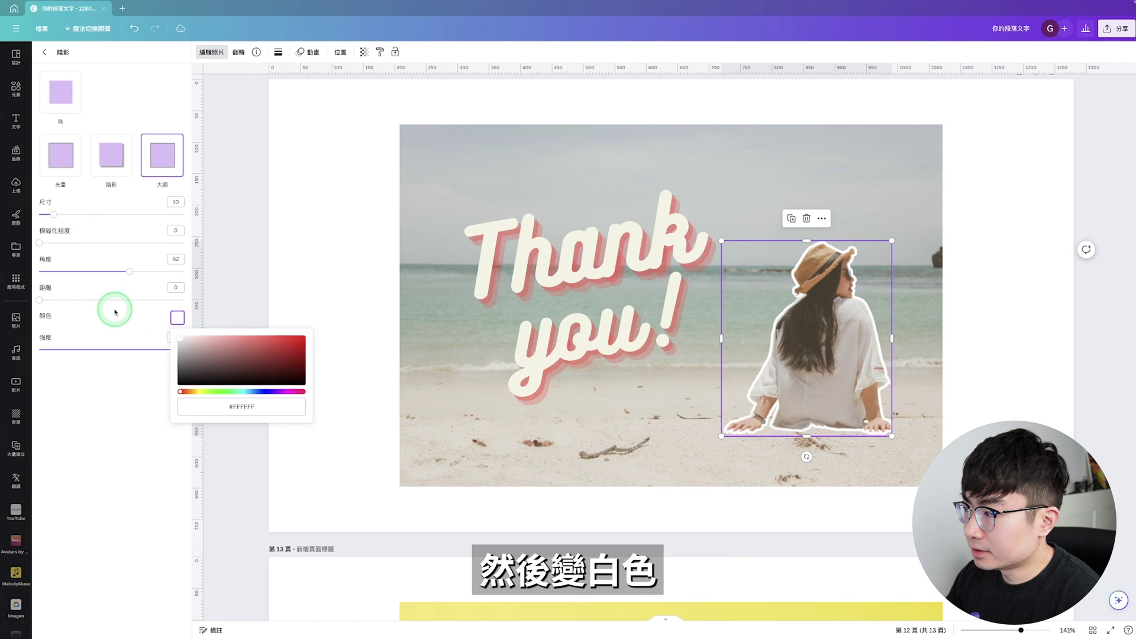
pyautogui.click(940, 364)
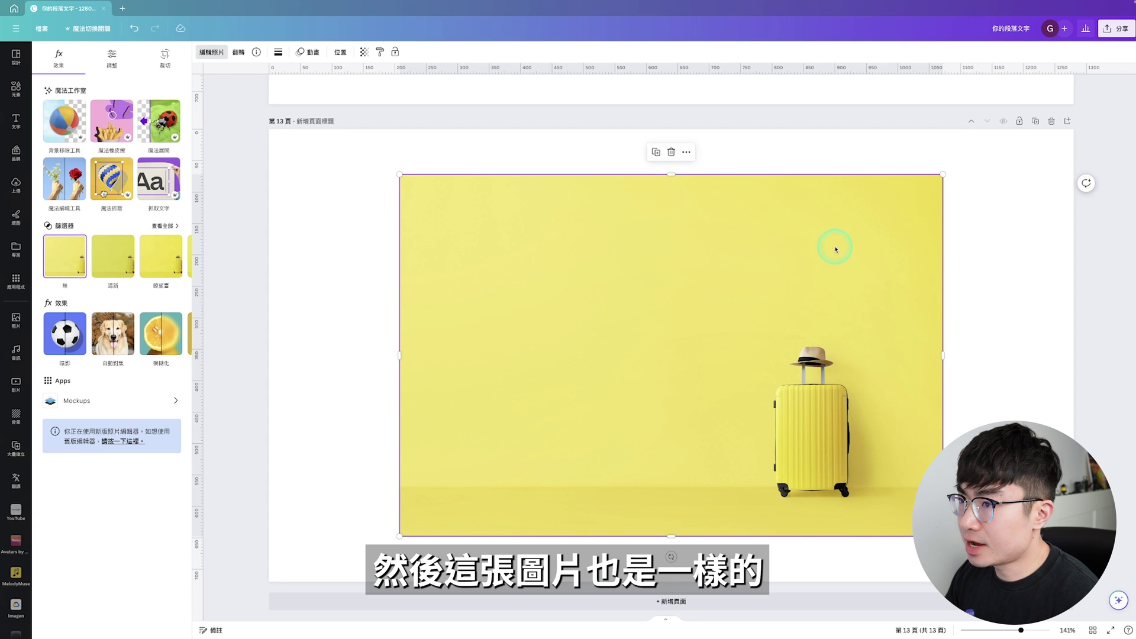
# Step: Extract the yellow suitcase on page 13 with Magic Grab (魔法抓取), enlarge and reposition it, and rotate it onto its side
pyautogui.click(112, 180)
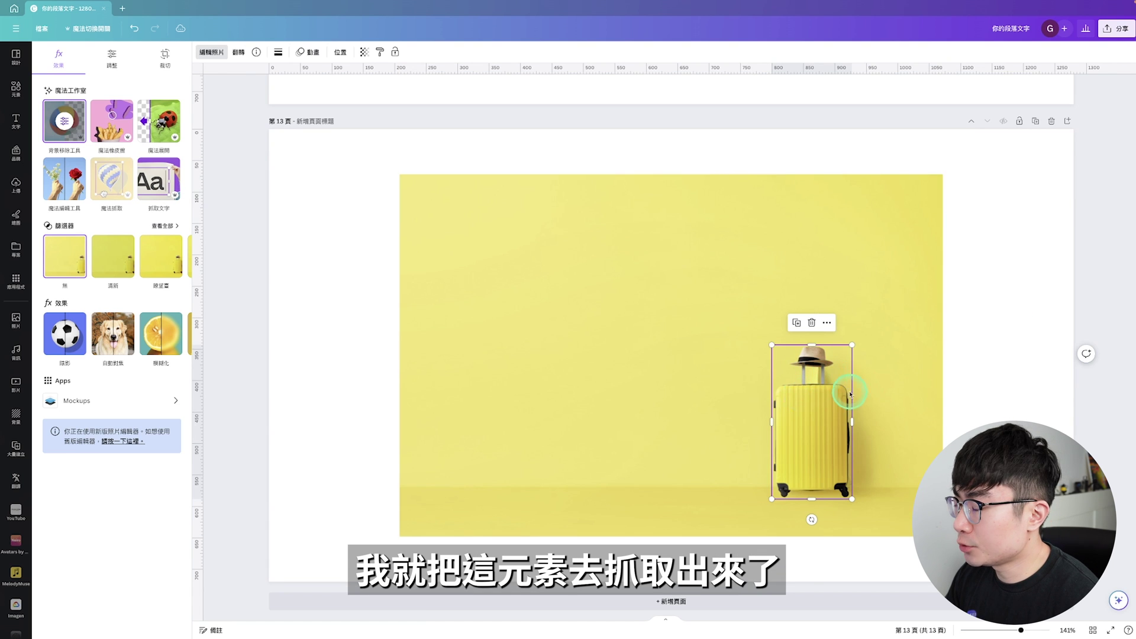
pyautogui.moveTo(772, 345); pyautogui.dragTo(698, 199)
pyautogui.moveTo(761, 294); pyautogui.dragTo(789, 303)
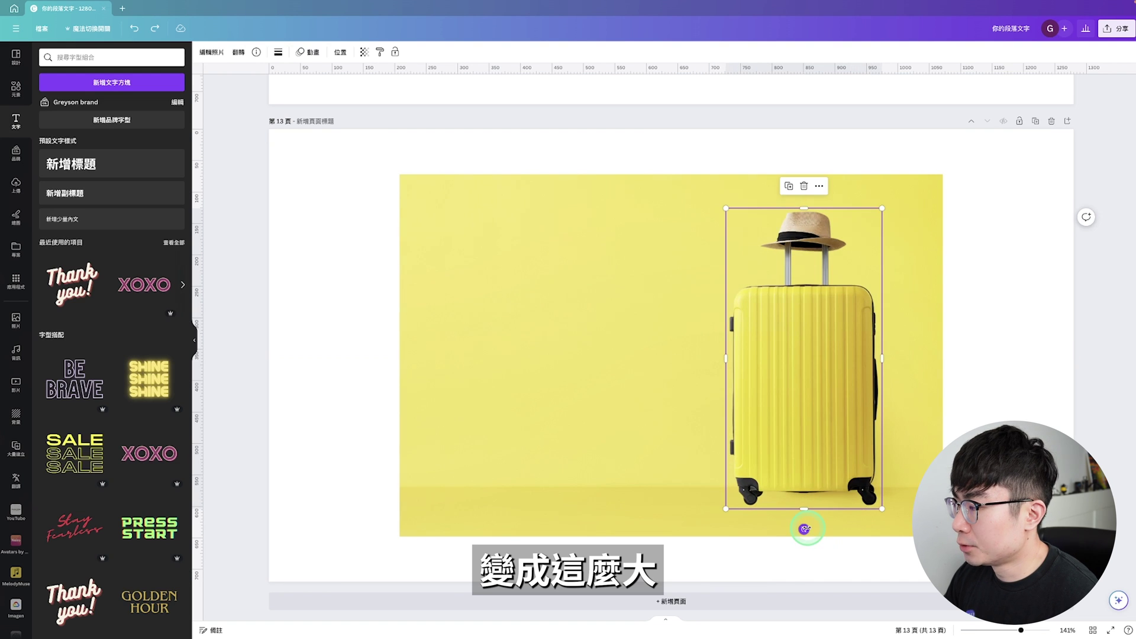
pyautogui.moveTo(805, 529); pyautogui.dragTo(659, 415)
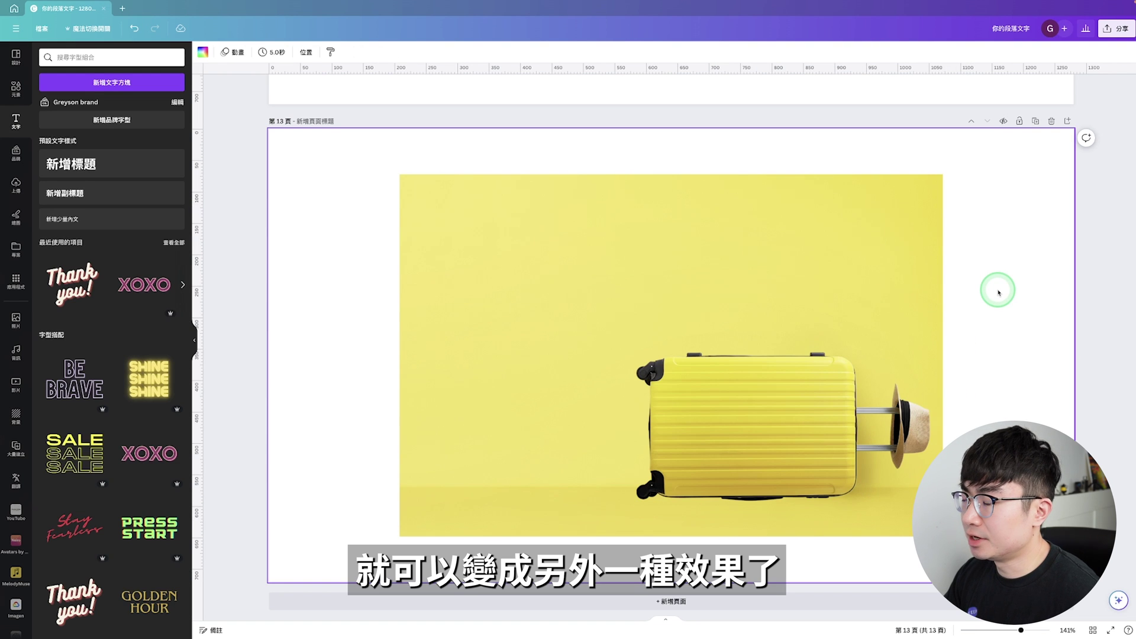